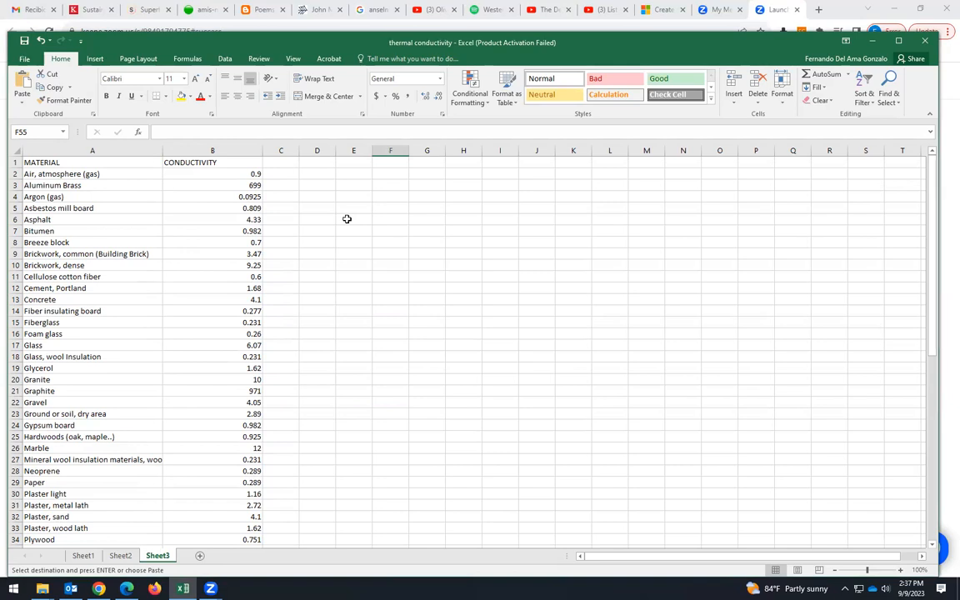
{"action": "left_click_drag", "start_coordinate": [41, 174], "coordinate": [50, 230]}
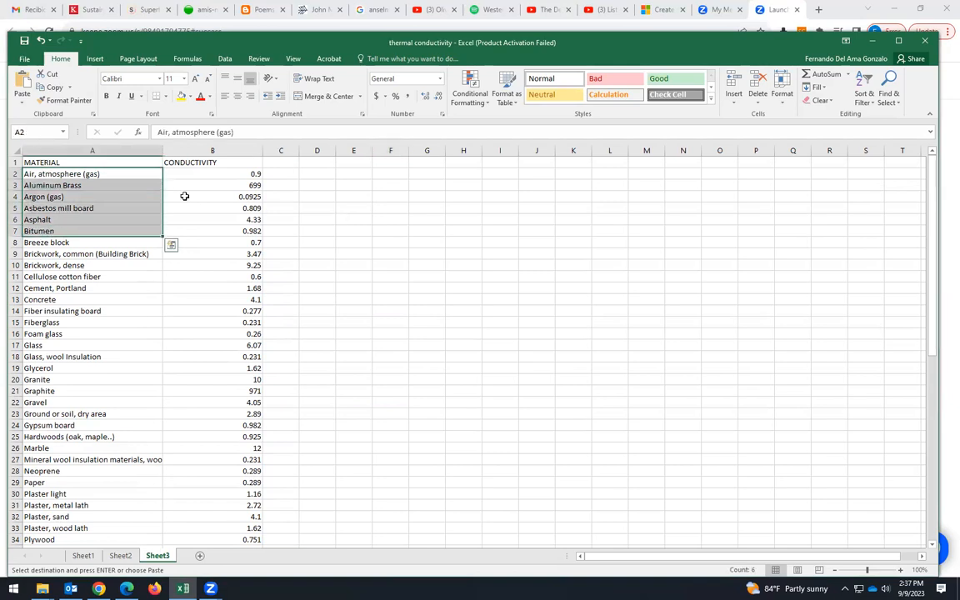
{"action": "left_click_drag", "start_coordinate": [218, 173], "coordinate": [220, 333]}
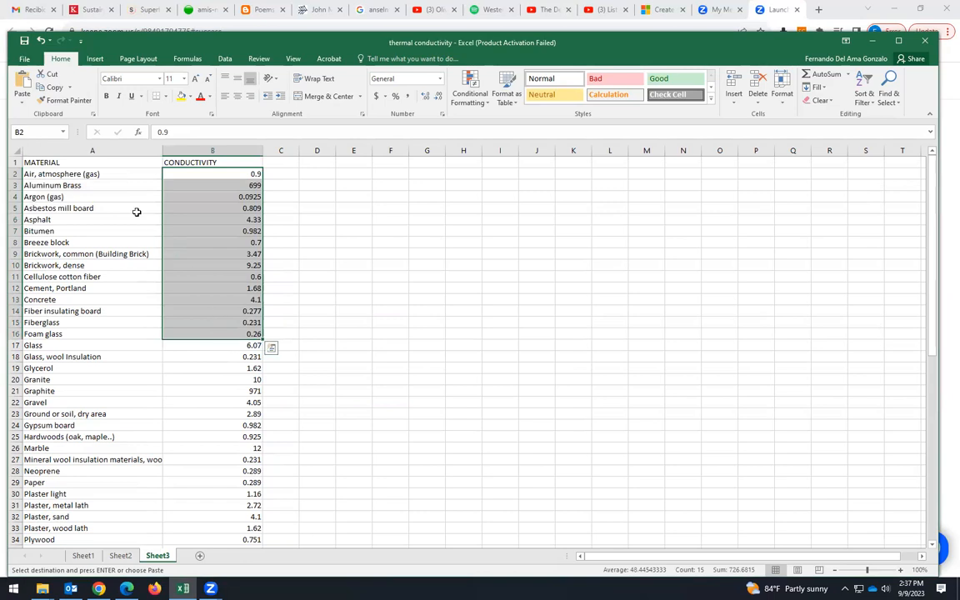
{"action": "left_click", "coordinate": [54, 173]}
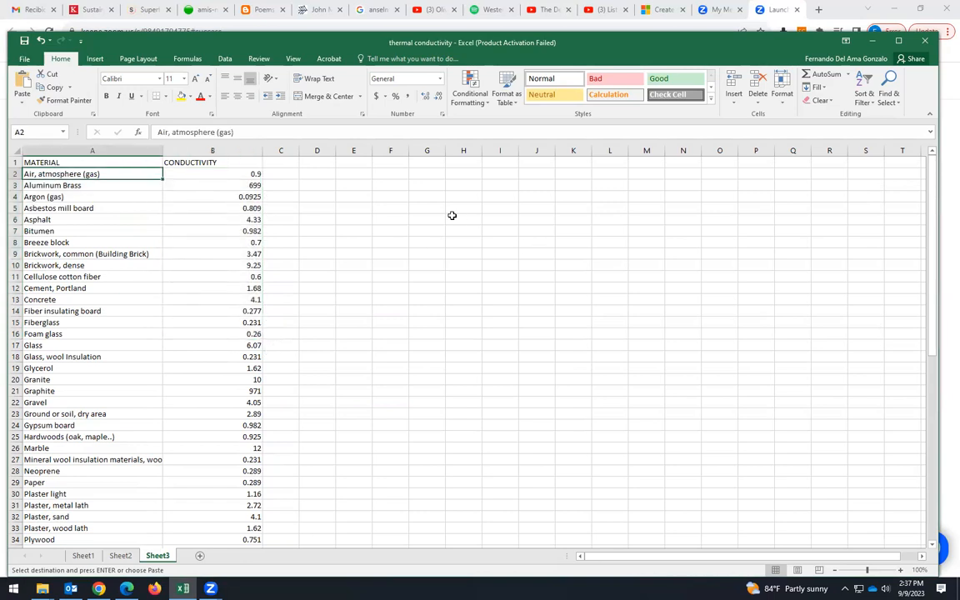
{"action": "left_click", "coordinate": [405, 188]}
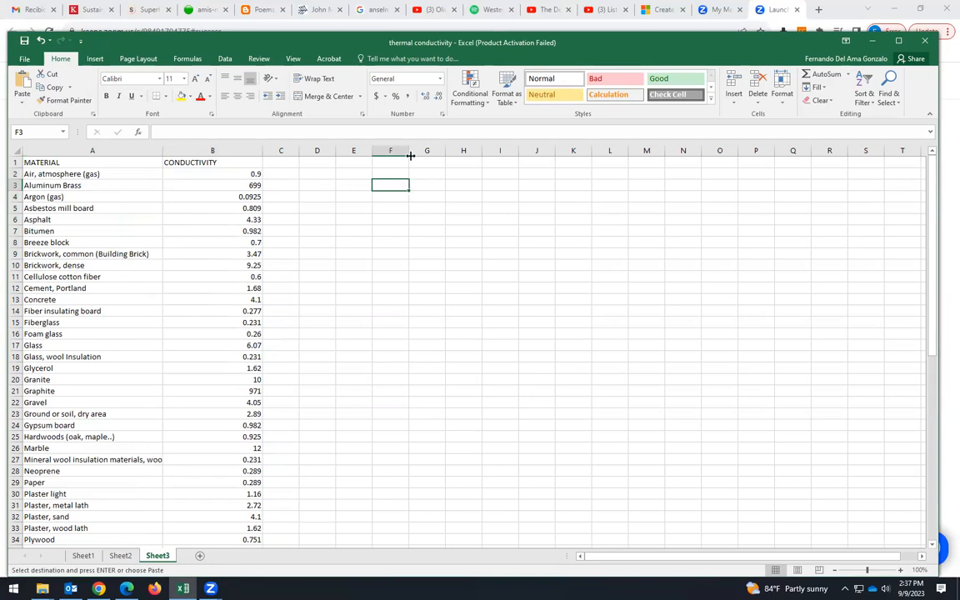
- Widen column F so it can hold long material names
{"action": "left_click_drag", "start_coordinate": [416, 151], "coordinate": [521, 151]}
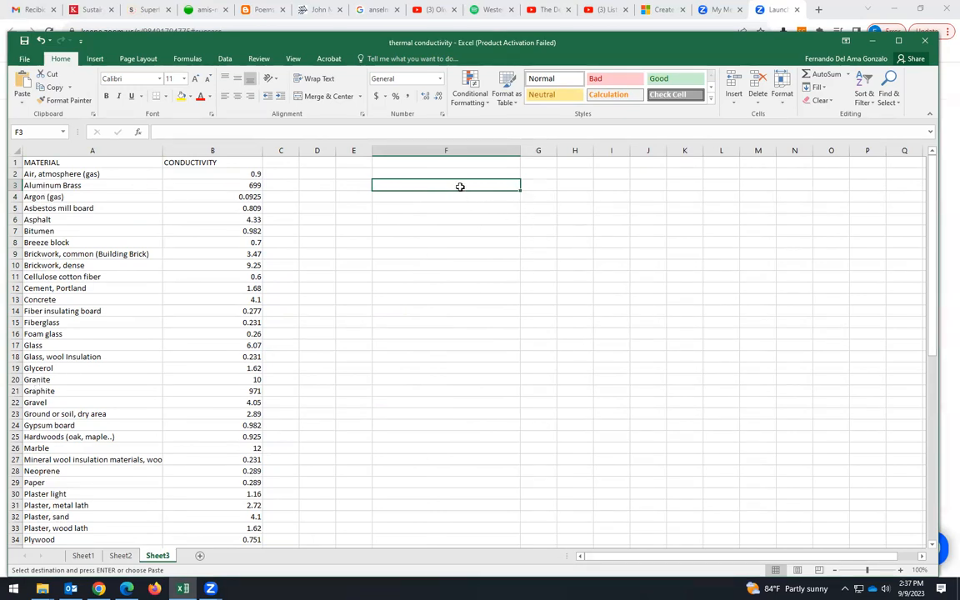
- Add a List data validation to cell F2 with the material names in A2:A65 as its source
{"action": "left_click", "coordinate": [437, 173]}
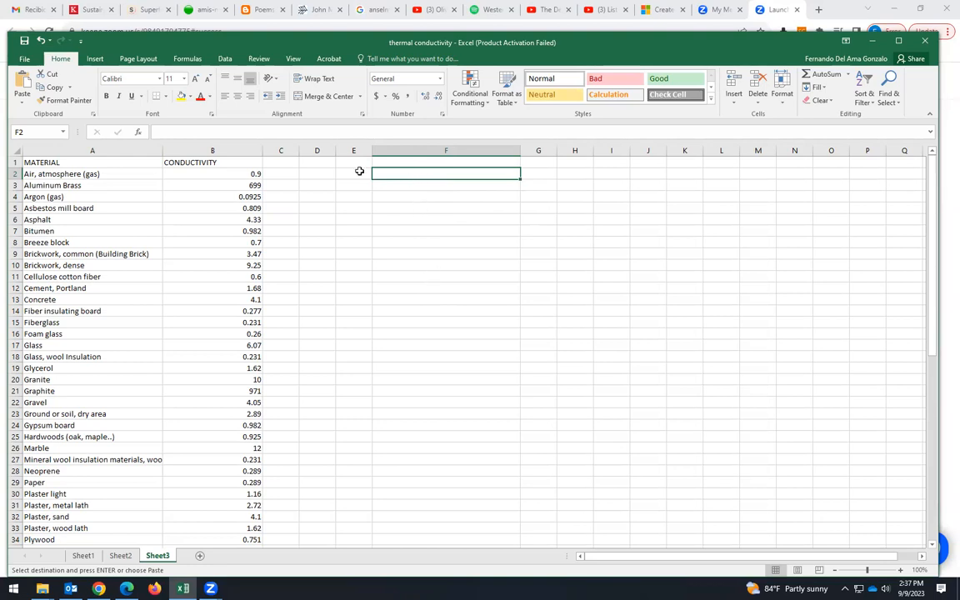
{"action": "left_click", "coordinate": [225, 60]}
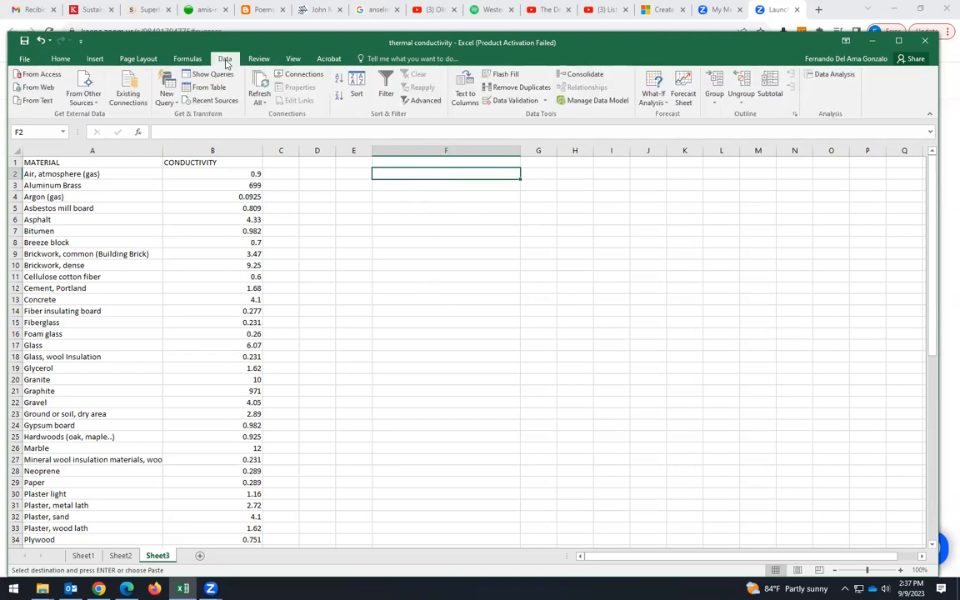
{"action": "left_click", "coordinate": [505, 101]}
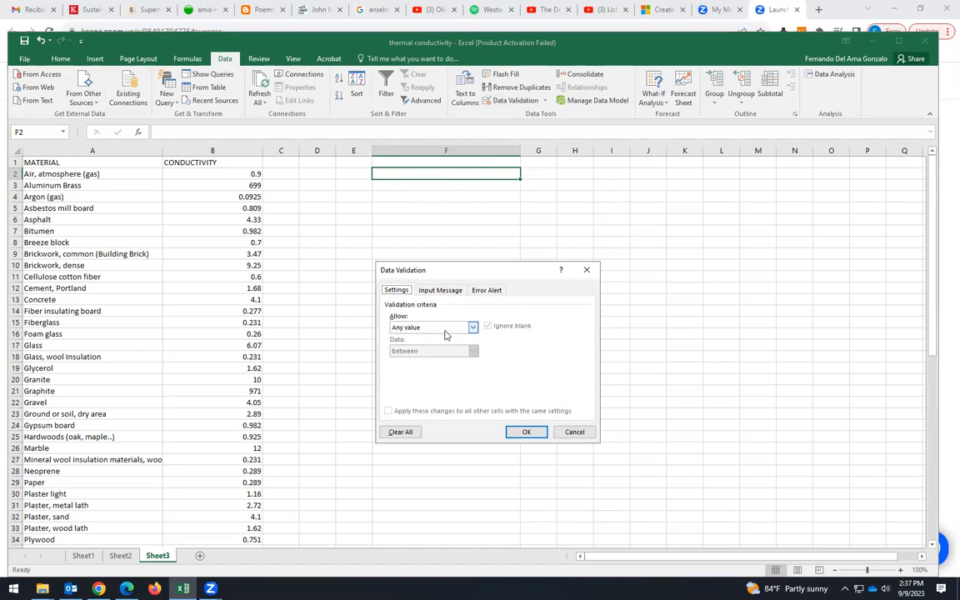
{"action": "left_click", "coordinate": [472, 329]}
{"action": "left_click", "coordinate": [405, 358]}
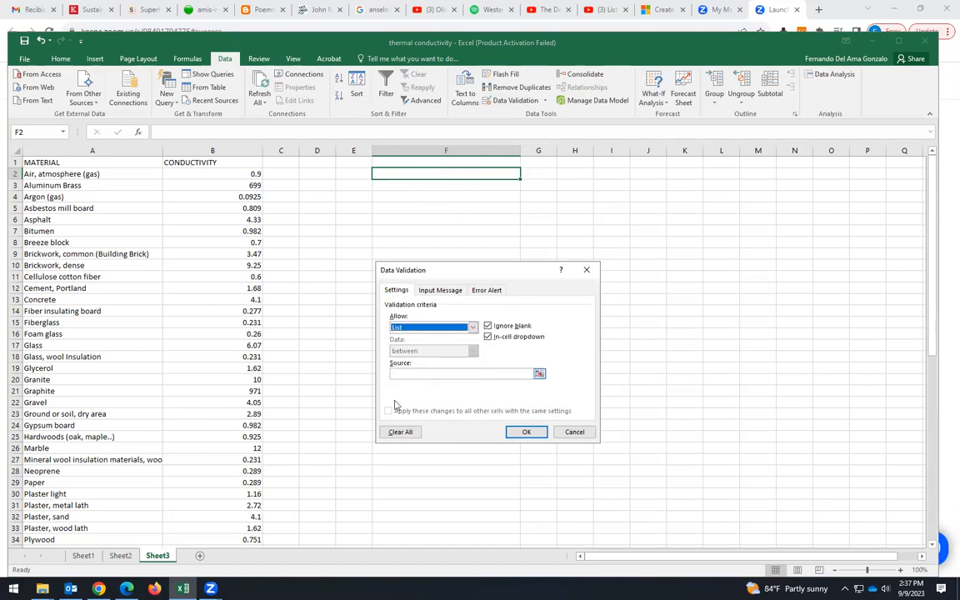
{"action": "left_click", "coordinate": [539, 375]}
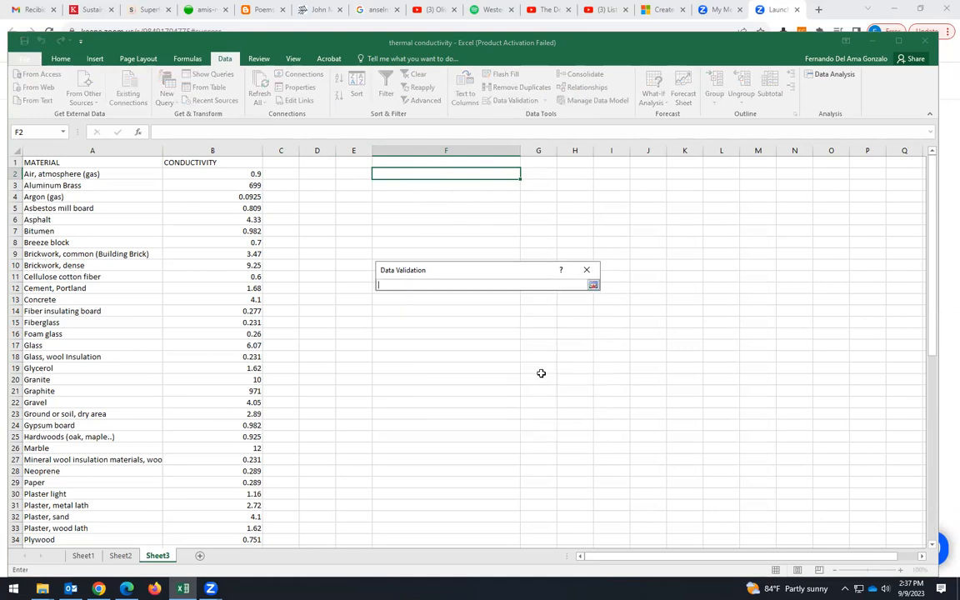
{"action": "left_click", "coordinate": [71, 174]}
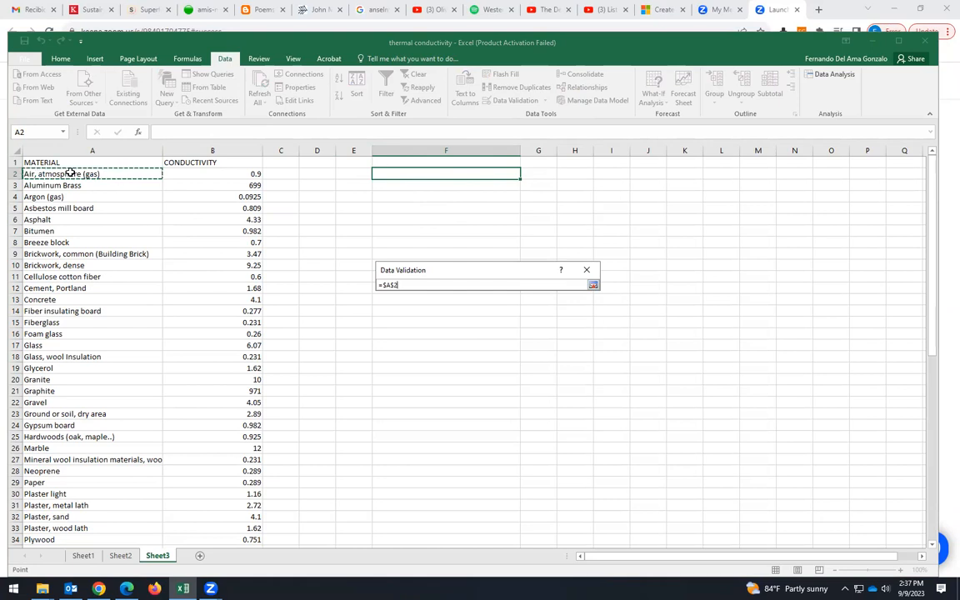
{"action": "left_click_drag", "start_coordinate": [71, 174], "coordinate": [88, 517]}
{"action": "left_click", "coordinate": [593, 286]}
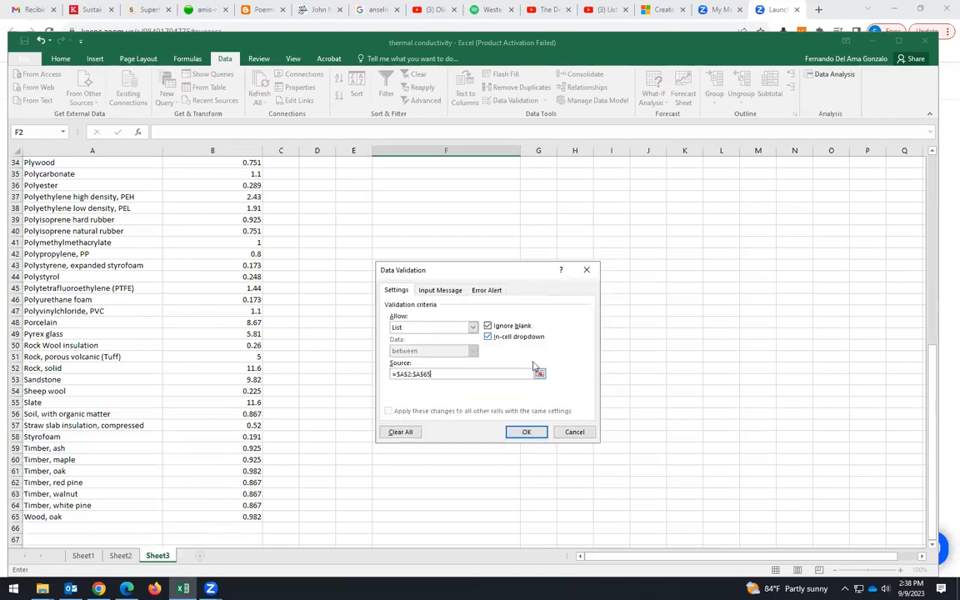
{"action": "left_click", "coordinate": [518, 432]}
- Choose Asphalt from the new dropdown in cell F2
{"action": "scroll", "coordinate": [489, 347], "scroll_direction": "up", "scroll_amount": 11}
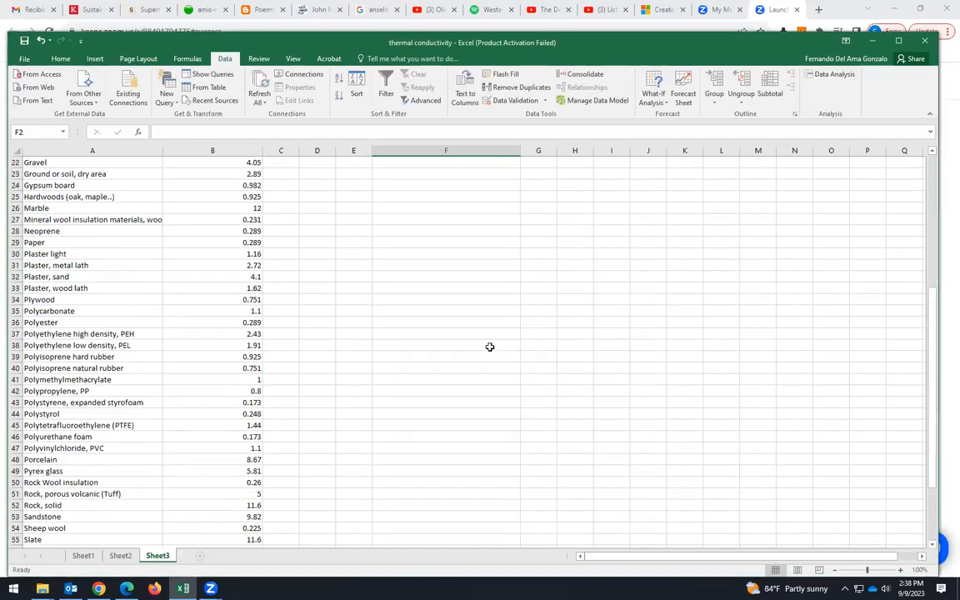
{"action": "left_click", "coordinate": [543, 252]}
{"action": "left_click", "coordinate": [507, 175]}
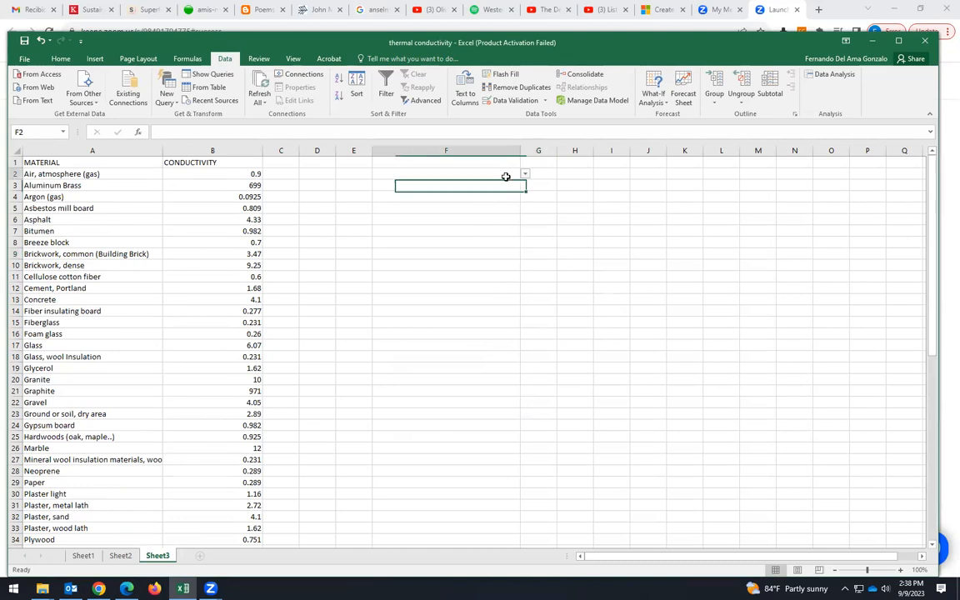
{"action": "left_click", "coordinate": [526, 175]}
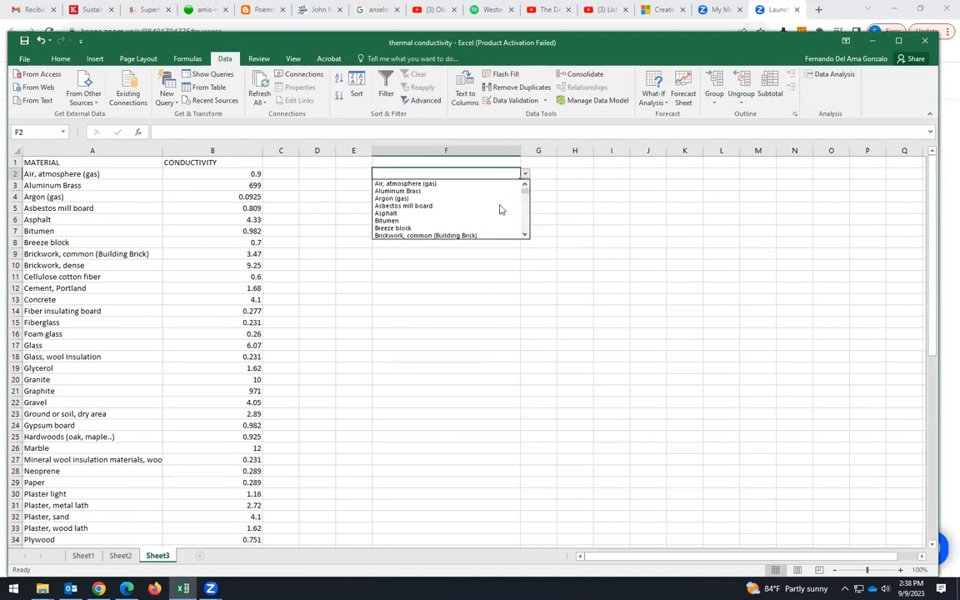
{"action": "left_click", "coordinate": [411, 216]}
- Scroll the F2 dropdown list and choose Straw slab insulation, compressed
{"action": "left_click", "coordinate": [524, 174]}
{"action": "left_click_drag", "start_coordinate": [525, 198], "coordinate": [524, 219]}
{"action": "left_click", "coordinate": [425, 225]}
{"action": "left_click", "coordinate": [439, 302]}
{"action": "left_click", "coordinate": [492, 175]}
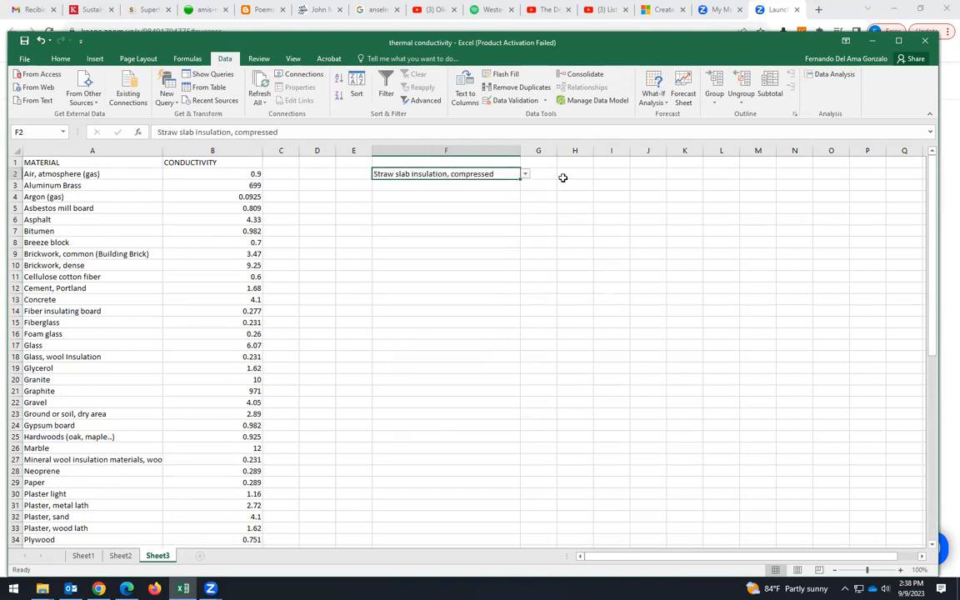
- Choose Styrofoam from the F2 dropdown
{"action": "left_click", "coordinate": [525, 175]}
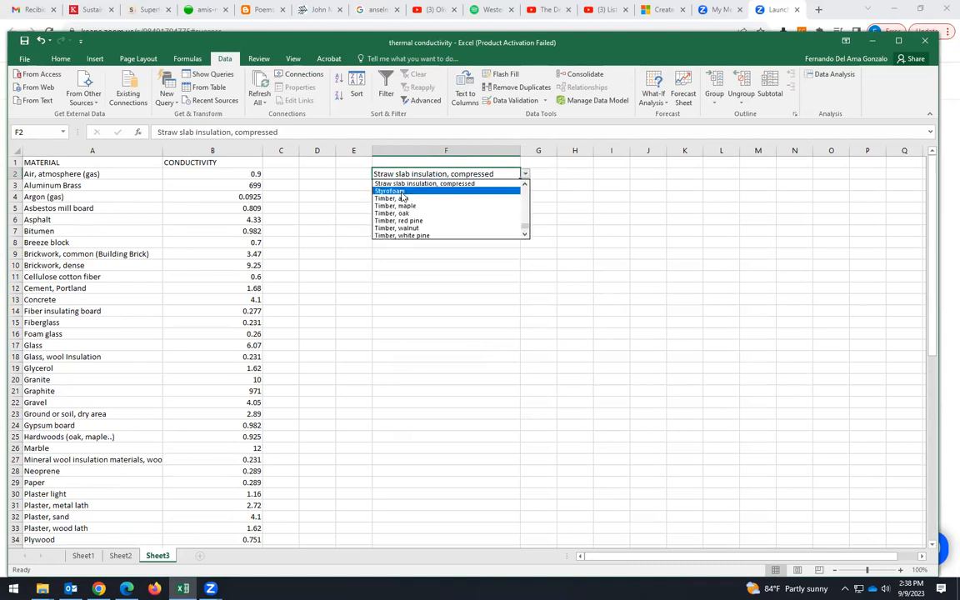
{"action": "left_click", "coordinate": [417, 188]}
{"action": "left_click", "coordinate": [539, 178]}
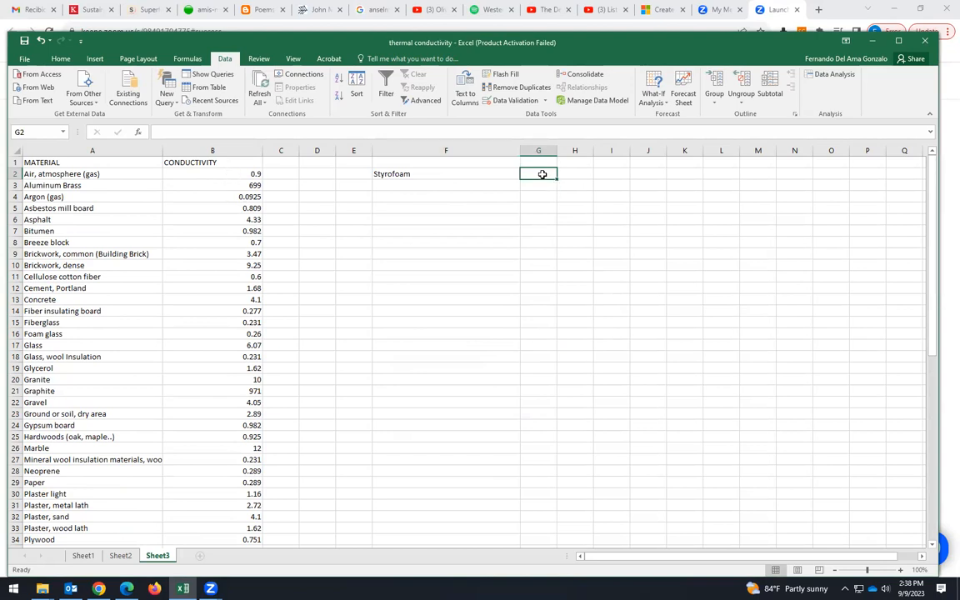
- Remove the data validation from F2 by setting its allowed values to Any value
{"action": "left_click", "coordinate": [497, 177]}
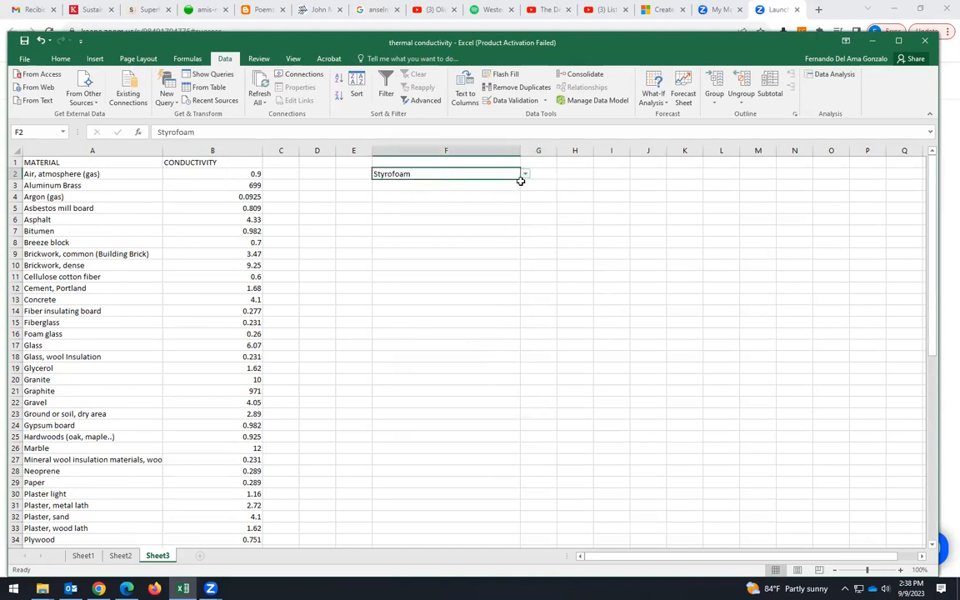
{"action": "left_click", "coordinate": [471, 206]}
{"action": "left_click", "coordinate": [478, 174]}
{"action": "left_click", "coordinate": [502, 100]}
{"action": "left_click", "coordinate": [471, 330]}
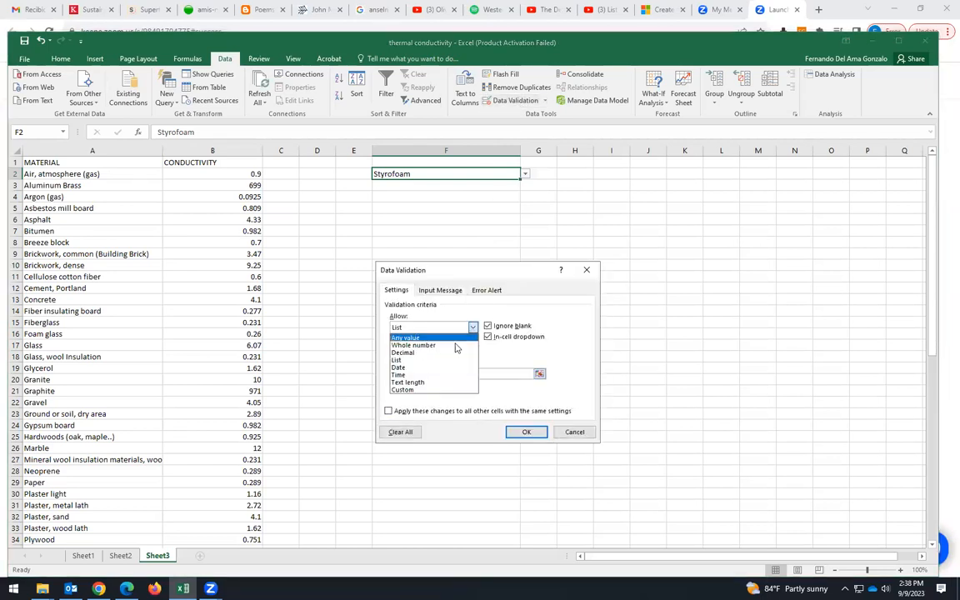
{"action": "left_click", "coordinate": [435, 337]}
{"action": "left_click", "coordinate": [527, 433]}
- Clear the contents of cell F2
{"action": "left_click", "coordinate": [456, 245]}
{"action": "left_click", "coordinate": [444, 183]}
{"action": "left_click", "coordinate": [443, 172]}
{"action": "left_click", "coordinate": [478, 208]}
{"action": "left_click", "coordinate": [516, 170]}
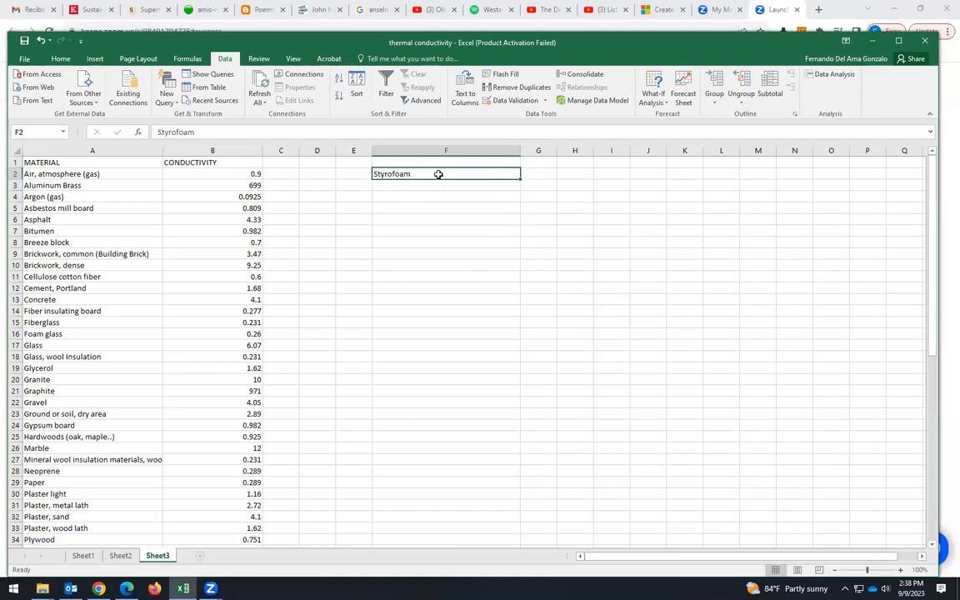
{"action": "key", "text": "Delete"}
{"action": "left_click", "coordinate": [452, 241]}
{"action": "left_click", "coordinate": [452, 183]}
{"action": "left_click", "coordinate": [454, 175]}
{"action": "left_click", "coordinate": [457, 218]}
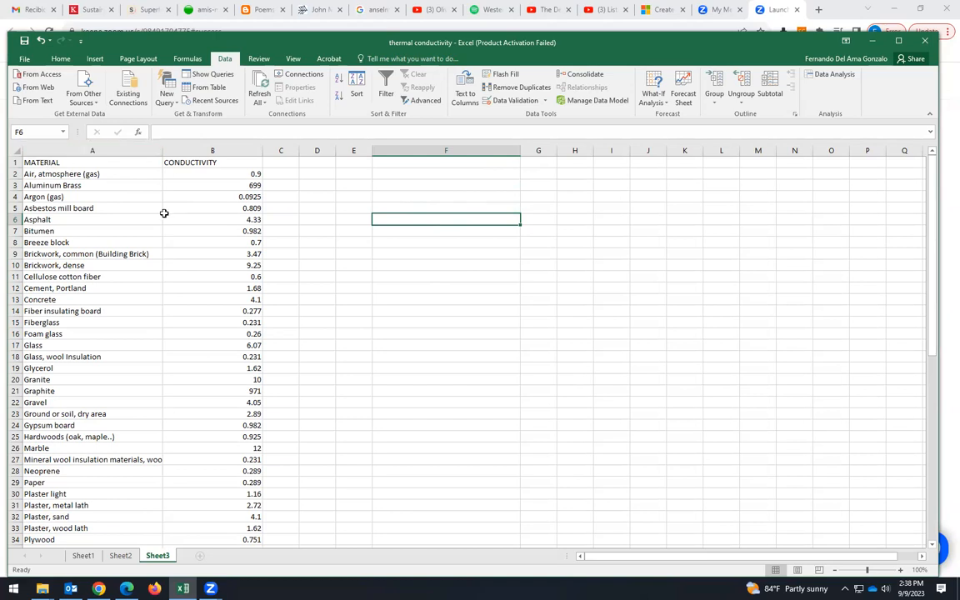
- Convert the range A1:B65 into a table with headers
{"action": "left_click_drag", "start_coordinate": [242, 253], "coordinate": [88, 163]}
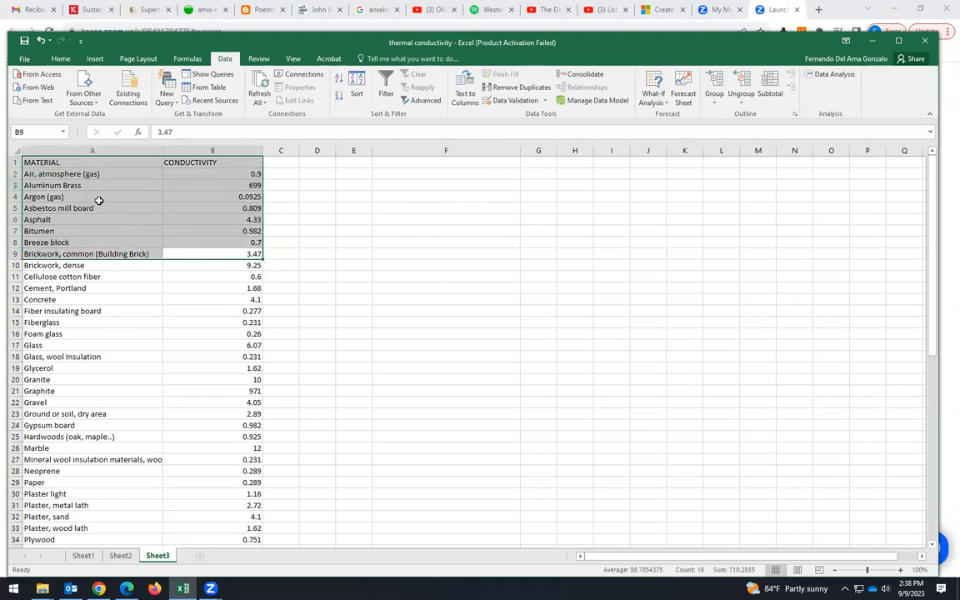
{"action": "left_click", "coordinate": [50, 162]}
{"action": "left_click_drag", "start_coordinate": [50, 162], "coordinate": [229, 511]}
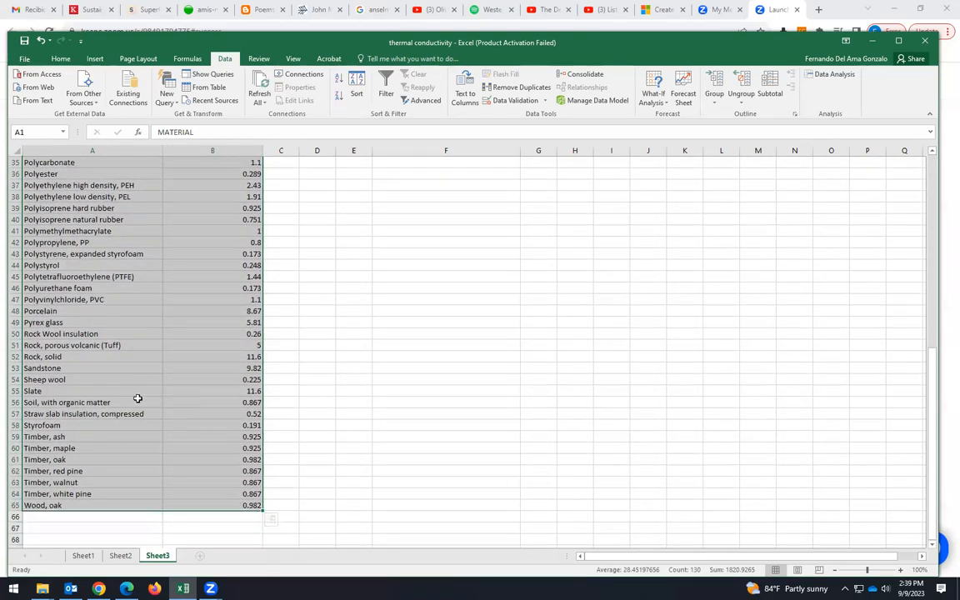
{"action": "scroll", "coordinate": [378, 388], "scroll_direction": "up", "scroll_amount": 11}
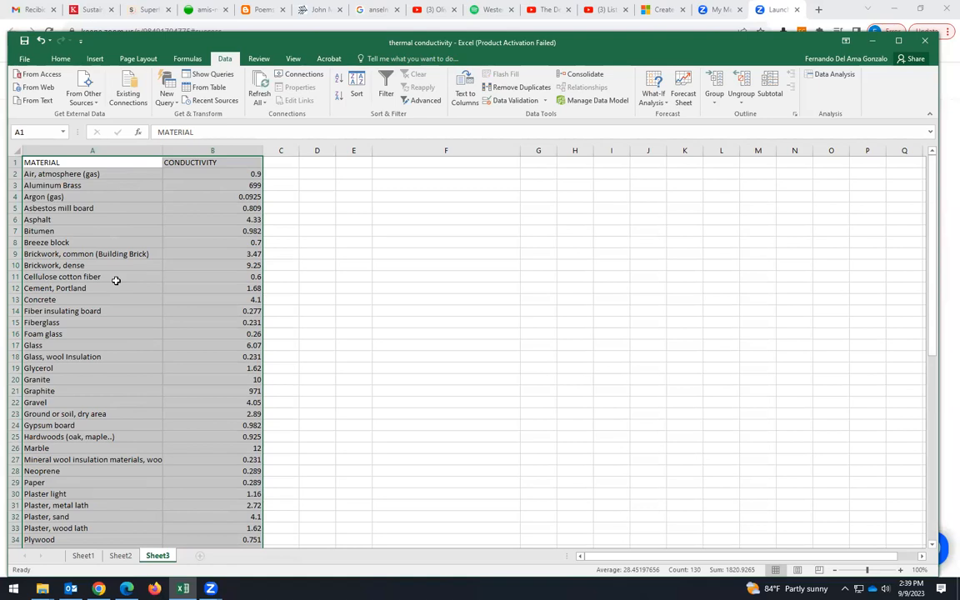
{"action": "key", "text": "ctrl+t"}
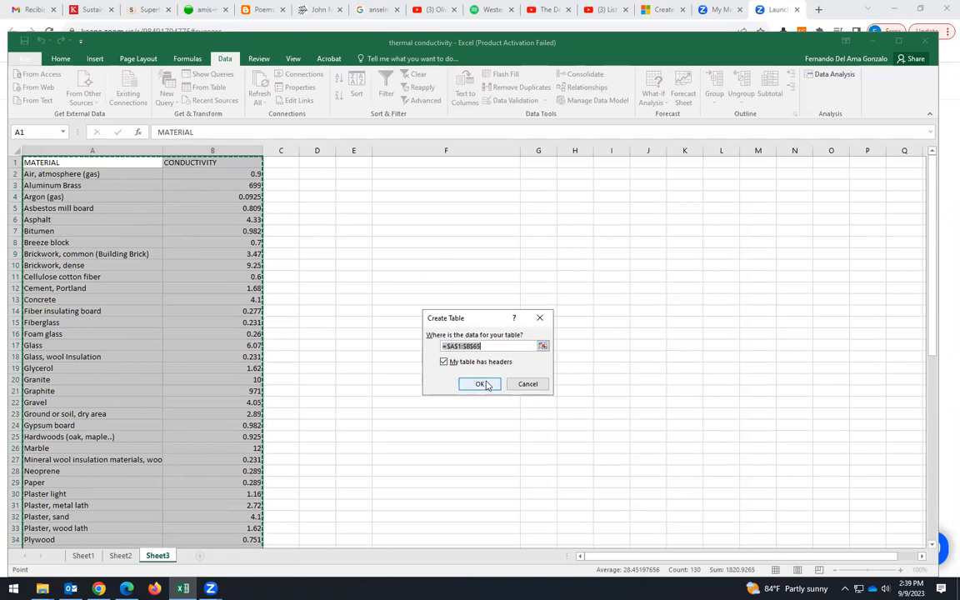
{"action": "key", "text": "Return"}
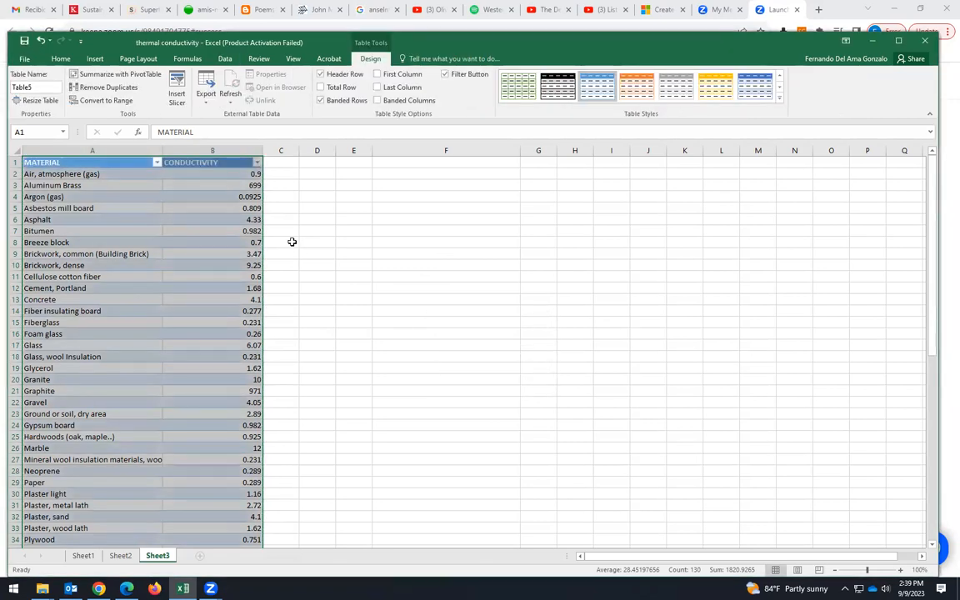
- Apply the black table style to the new table
{"action": "left_click", "coordinate": [558, 86]}
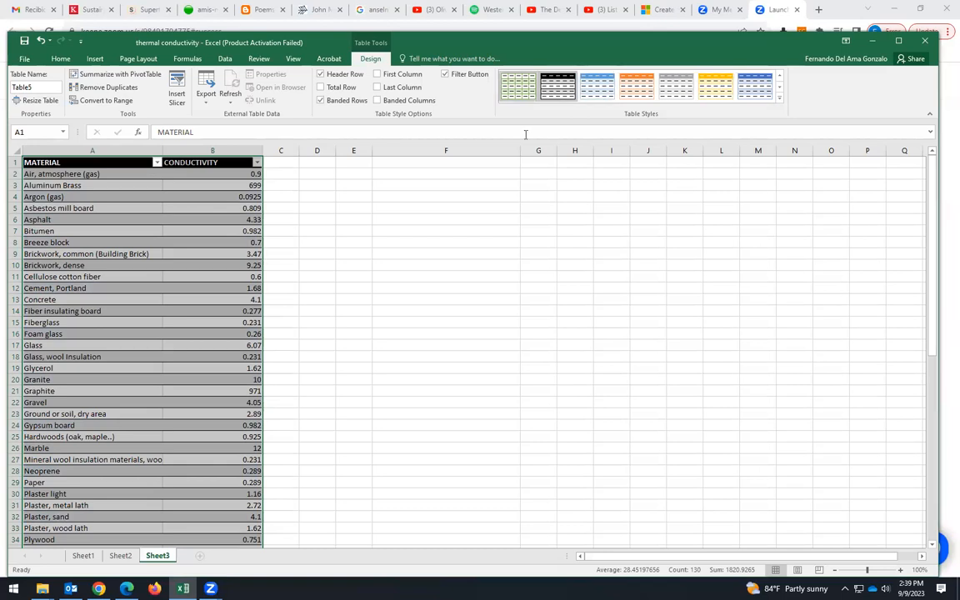
{"action": "left_click", "coordinate": [355, 312]}
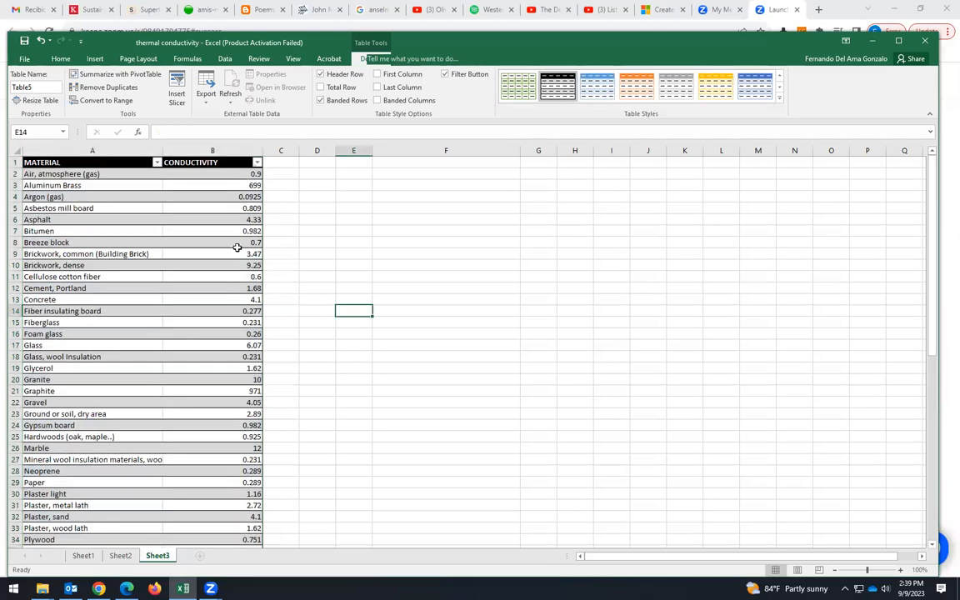
- Open the MATERIAL column's filter menu, close it, and inspect the table header cells
{"action": "left_click", "coordinate": [158, 164]}
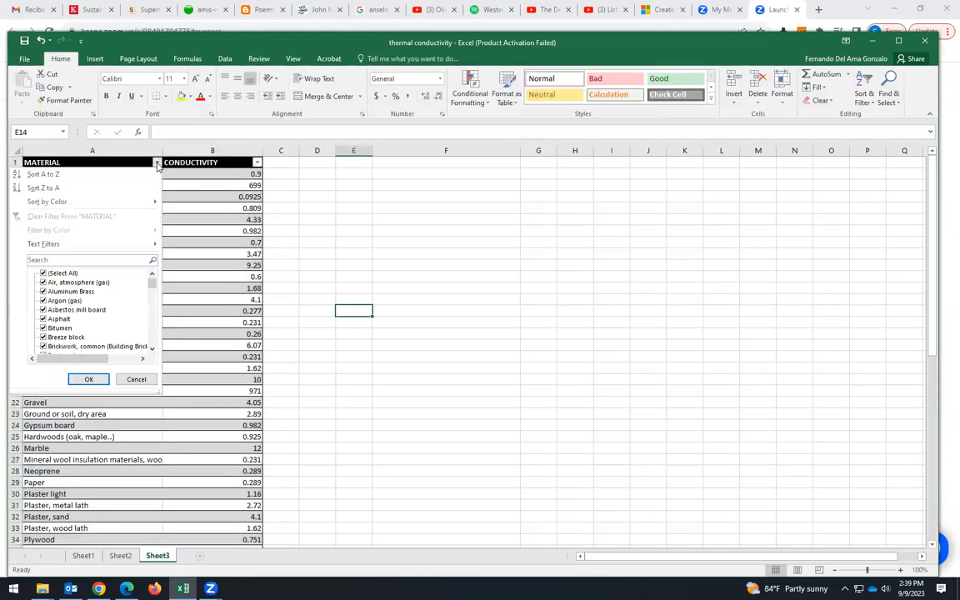
{"action": "left_click", "coordinate": [303, 171]}
{"action": "left_click", "coordinate": [305, 166]}
{"action": "left_click", "coordinate": [217, 163]}
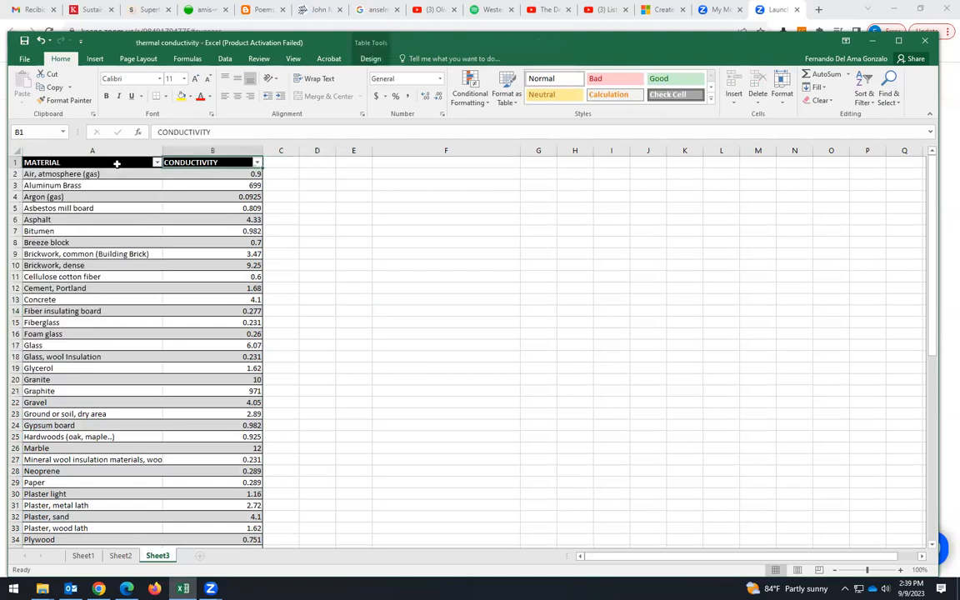
{"action": "key", "text": "Left"}
{"action": "left_click", "coordinate": [243, 163]}
{"action": "left_click", "coordinate": [352, 286]}
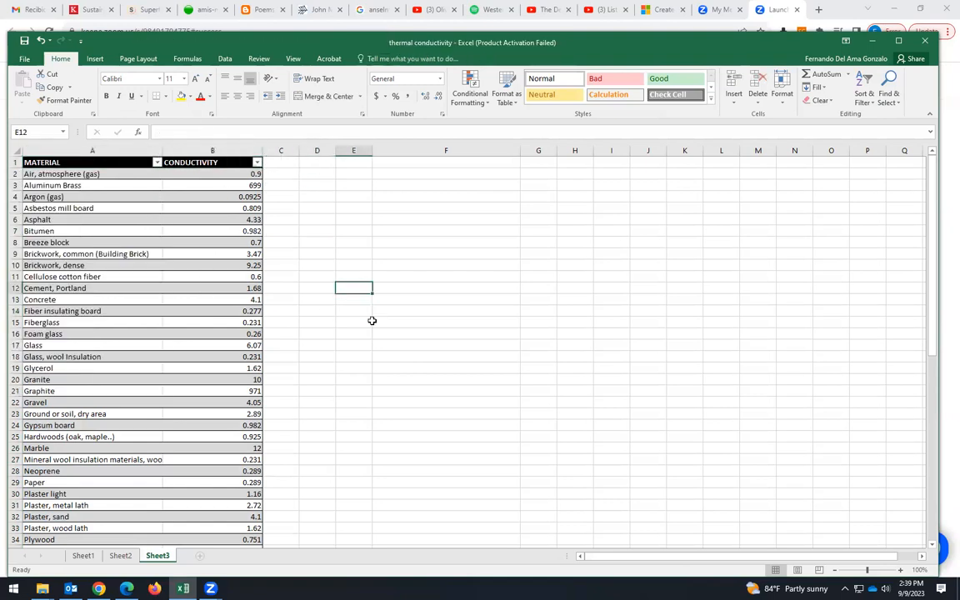
- Create named ranges from the top row of the table range A1:B65, with only the top row option checked
{"action": "scroll", "coordinate": [342, 418], "scroll_direction": "down", "scroll_amount": 12}
{"action": "scroll", "coordinate": [344, 435], "scroll_direction": "down", "scroll_amount": 6}
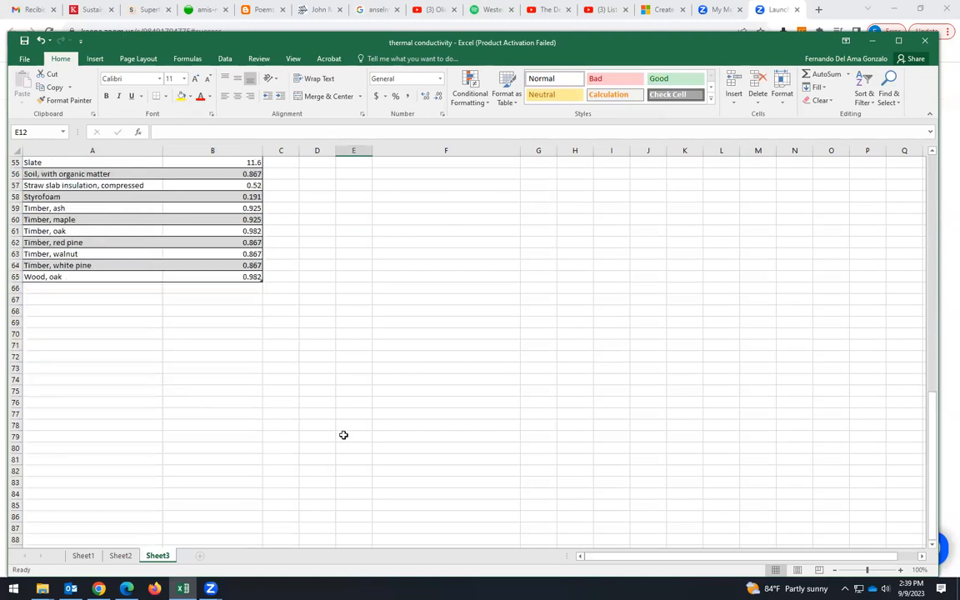
{"action": "scroll", "coordinate": [347, 416], "scroll_direction": "up", "scroll_amount": 8}
{"action": "scroll", "coordinate": [349, 391], "scroll_direction": "up", "scroll_amount": 10}
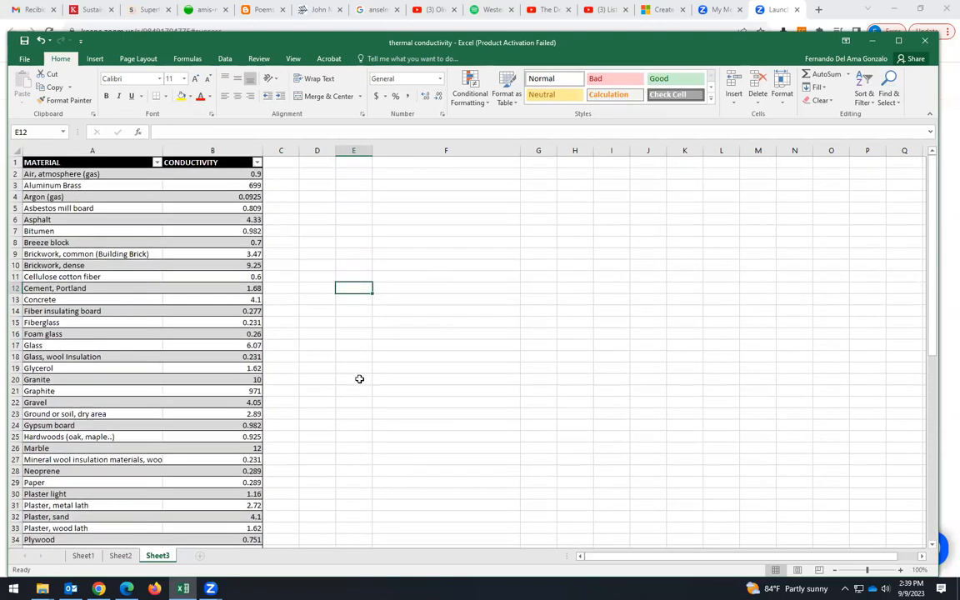
{"action": "left_click", "coordinate": [92, 162]}
{"action": "left_click_drag", "start_coordinate": [91, 162], "coordinate": [205, 516]}
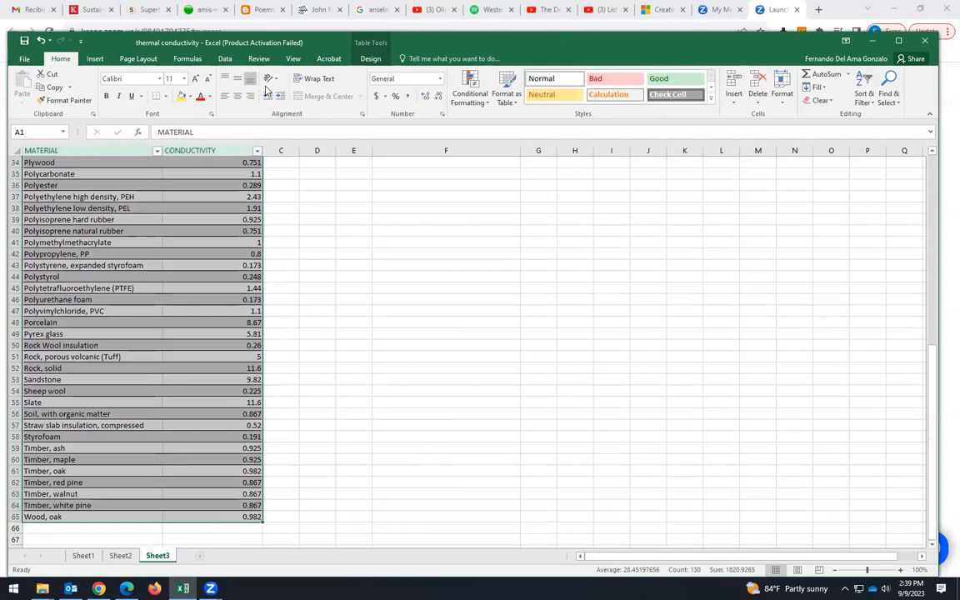
{"action": "left_click", "coordinate": [188, 58]}
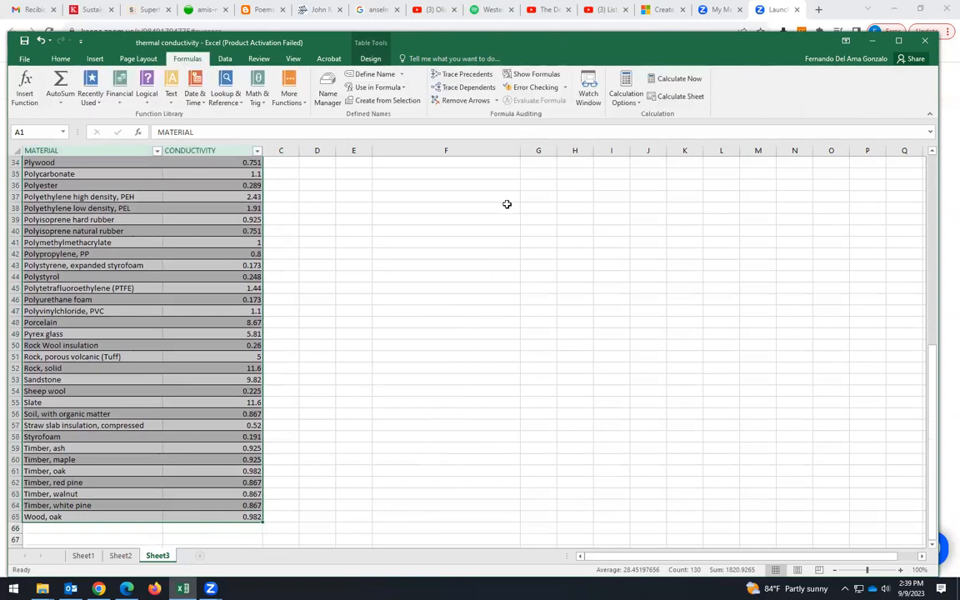
{"action": "left_click", "coordinate": [388, 100]}
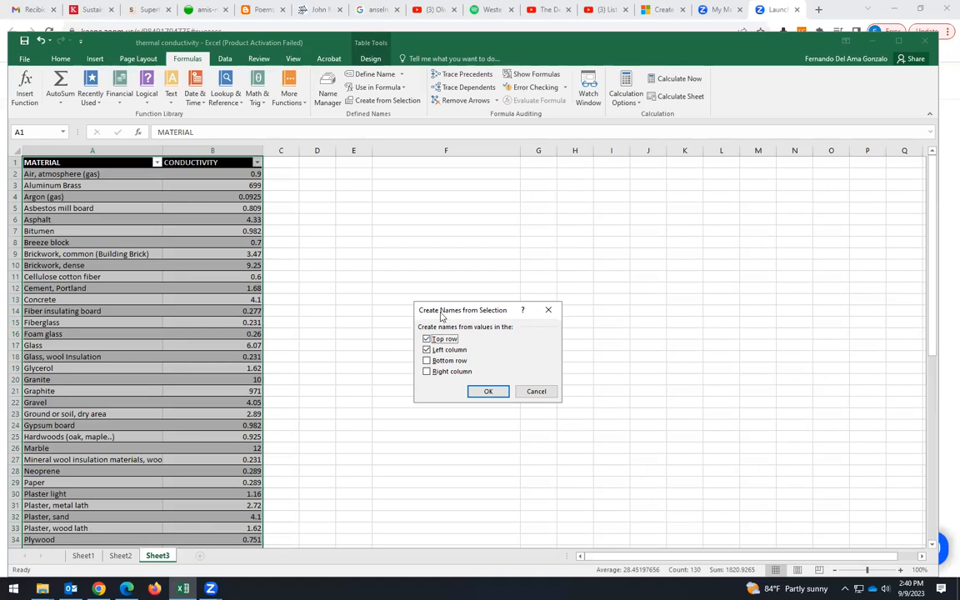
{"action": "left_click", "coordinate": [427, 350]}
{"action": "left_click", "coordinate": [489, 394]}
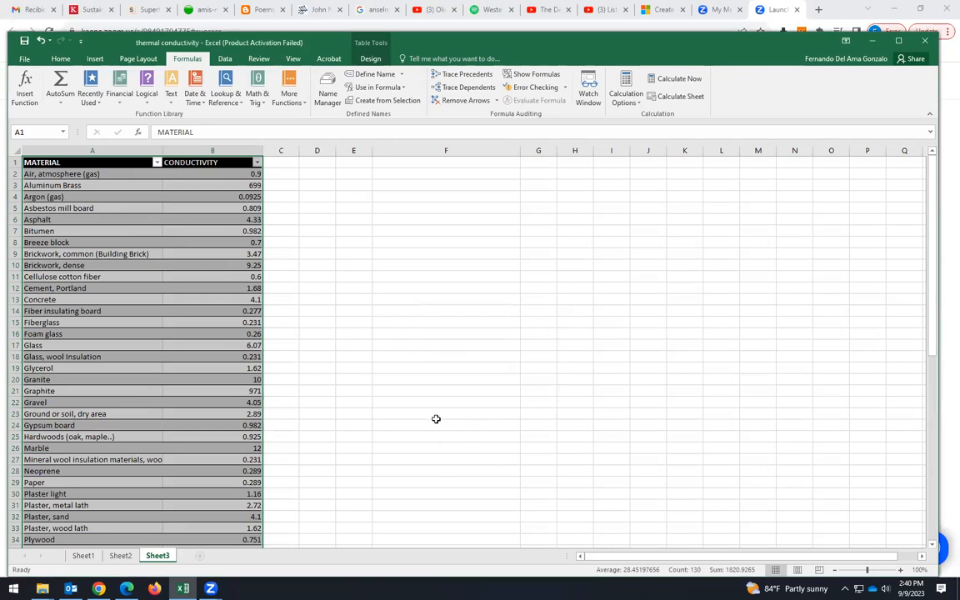
- Select the table's header and first data cells to check their defined names
{"action": "left_click", "coordinate": [438, 423]}
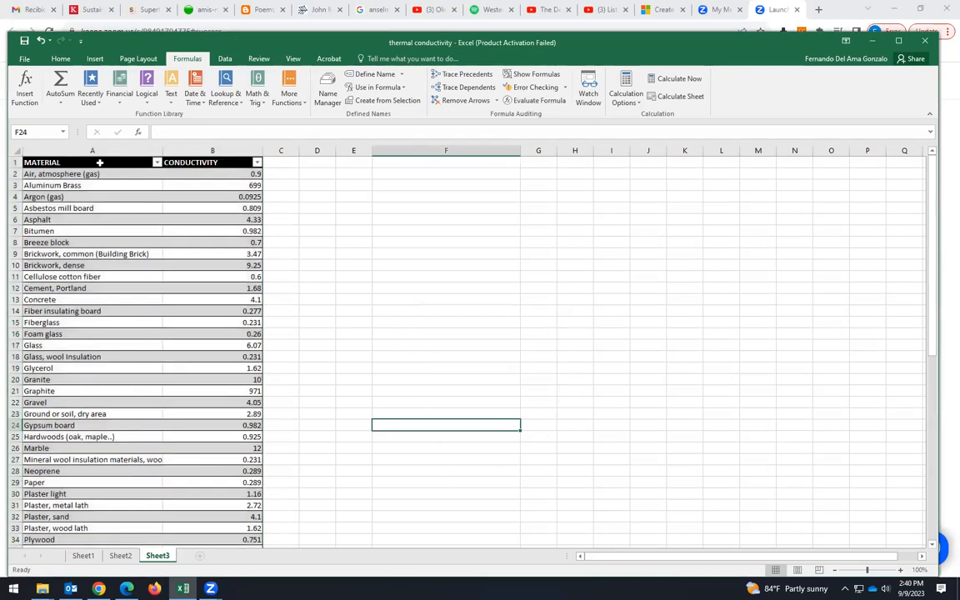
{"action": "left_click", "coordinate": [100, 162]}
{"action": "left_click", "coordinate": [196, 163]}
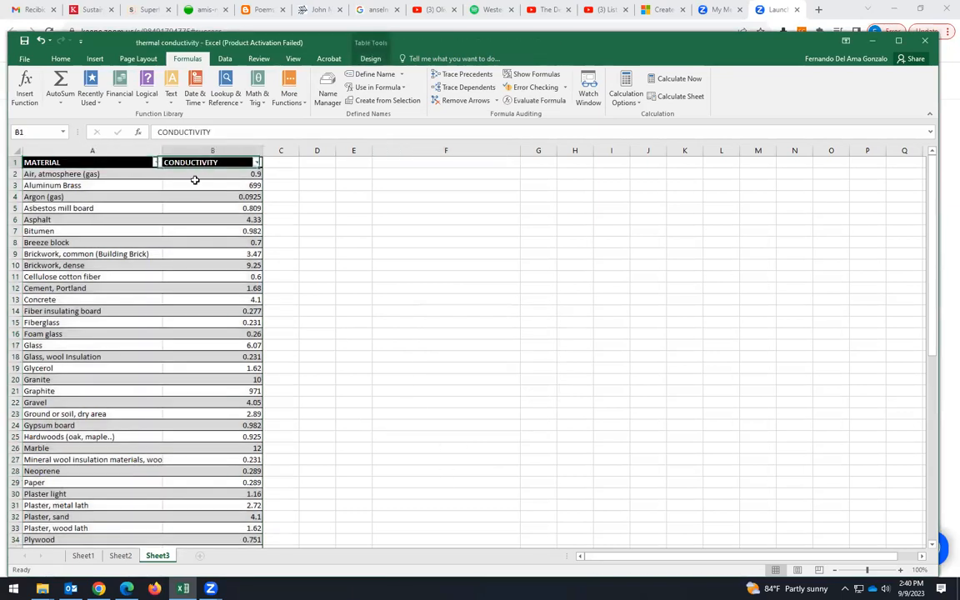
{"action": "left_click", "coordinate": [99, 173]}
{"action": "left_click", "coordinate": [101, 164]}
{"action": "left_click", "coordinate": [405, 238]}
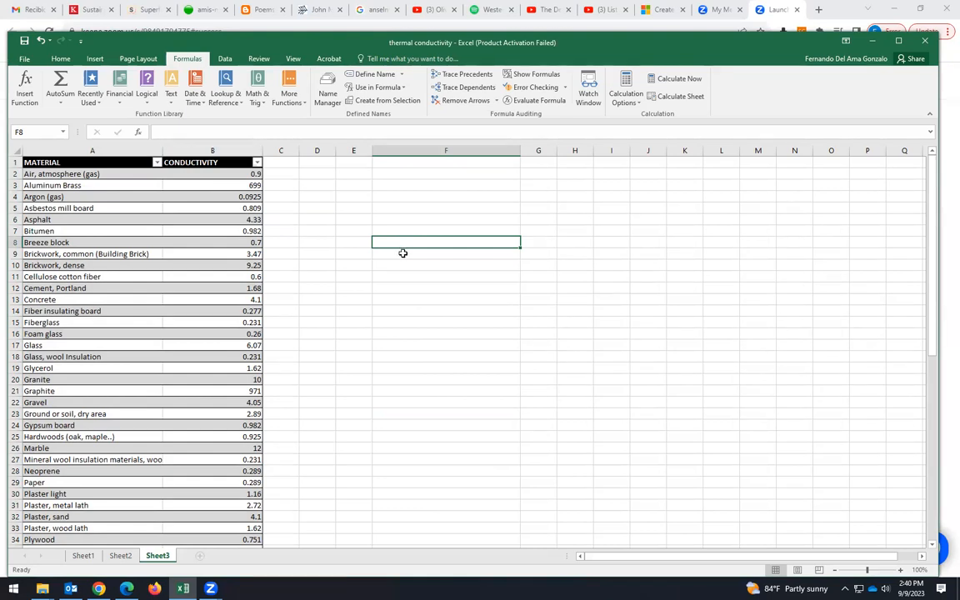
- Add list data validation to cell F2, using the material names range as the list source
{"action": "left_click", "coordinate": [448, 173]}
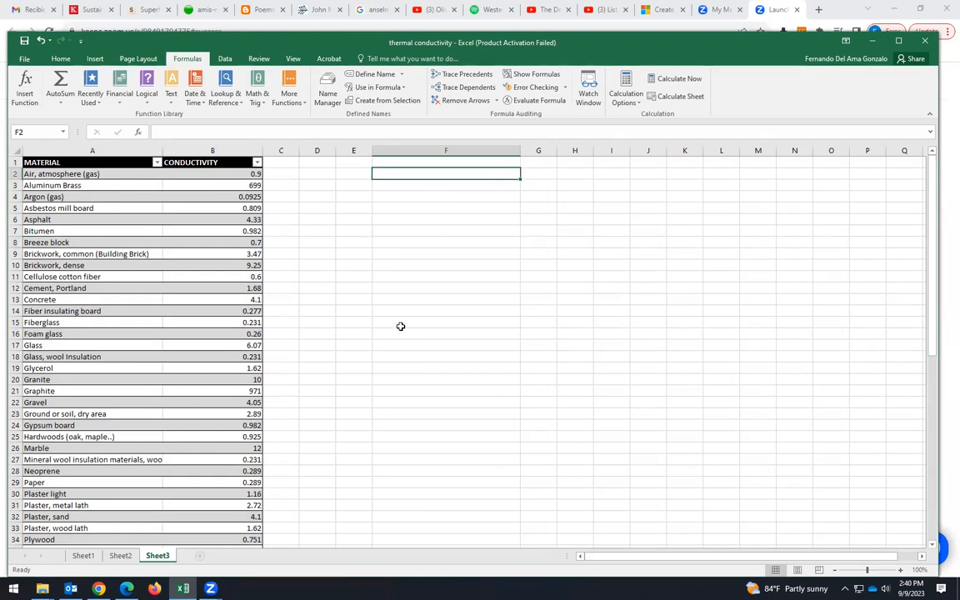
{"action": "left_click", "coordinate": [225, 59]}
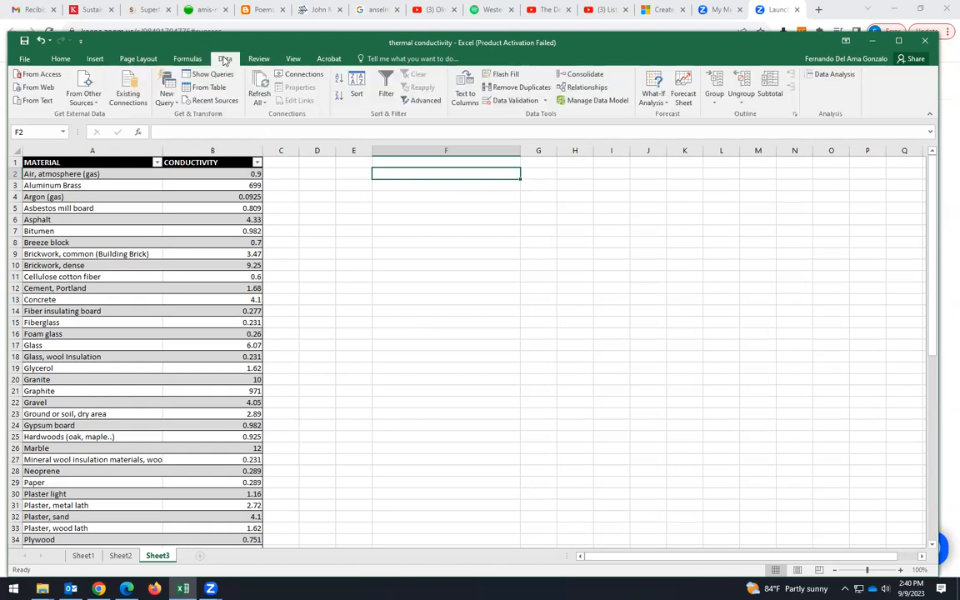
{"action": "left_click", "coordinate": [522, 102]}
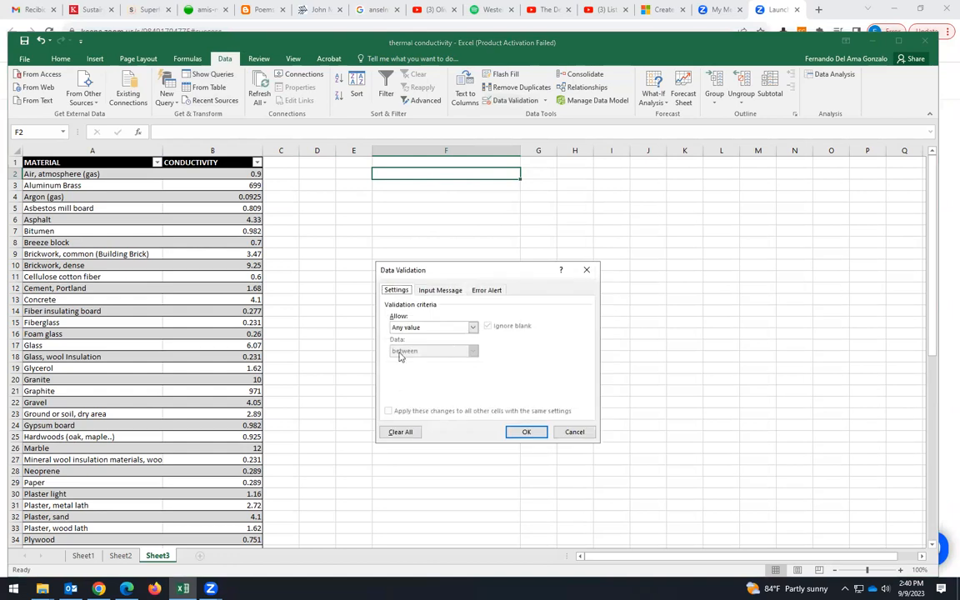
{"action": "left_click", "coordinate": [473, 329]}
{"action": "left_click", "coordinate": [420, 356]}
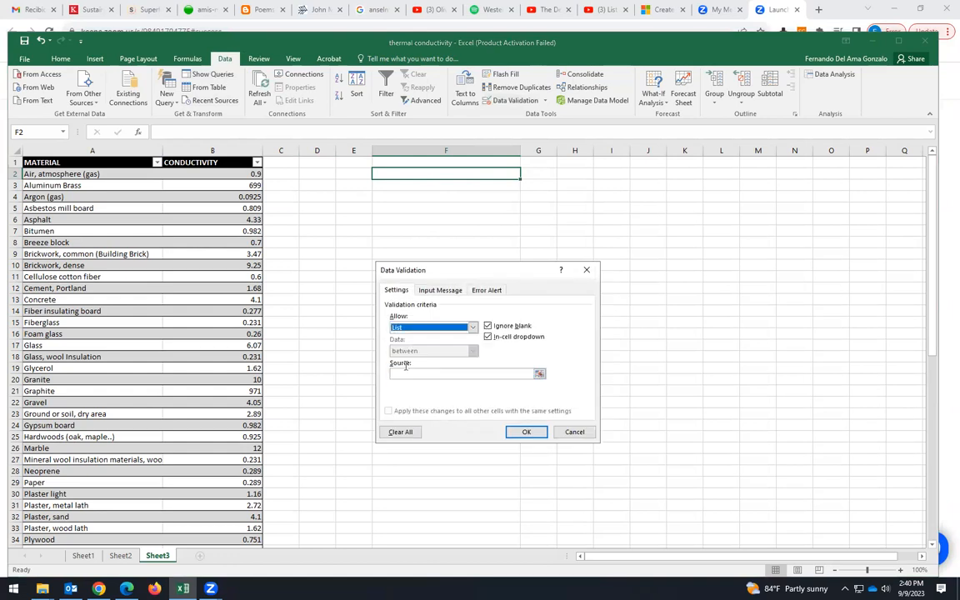
{"action": "left_click", "coordinate": [402, 375]}
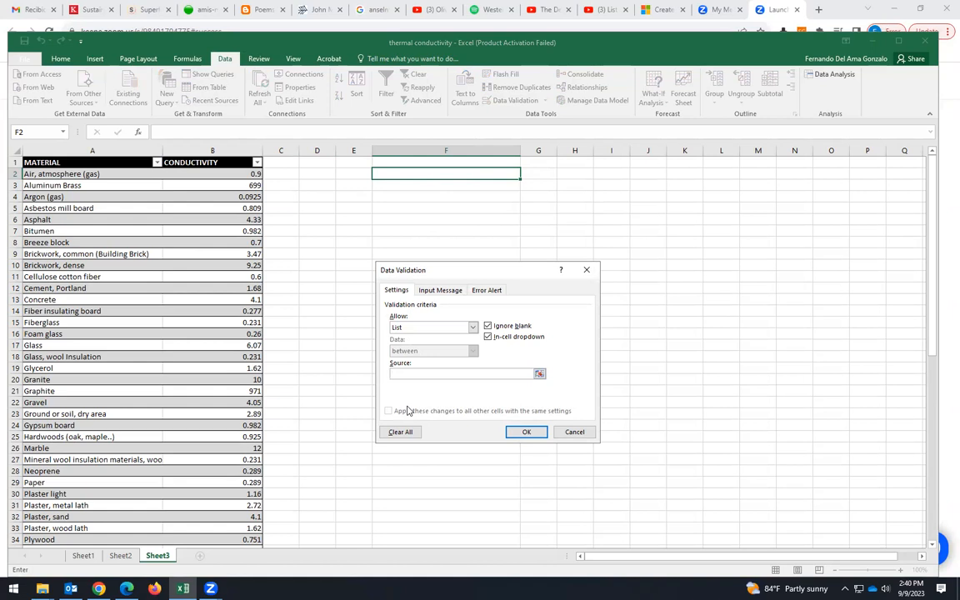
{"action": "type", "text": "="}
{"action": "left_click", "coordinate": [527, 431]}
- Pick Brickwork, dense from cell F2's material dropdown
{"action": "left_click", "coordinate": [525, 173]}
{"action": "left_click", "coordinate": [421, 182]}
{"action": "left_click", "coordinate": [441, 197]}
{"action": "left_click", "coordinate": [514, 176]}
{"action": "left_click", "coordinate": [525, 173]}
{"action": "left_click", "coordinate": [420, 207]}
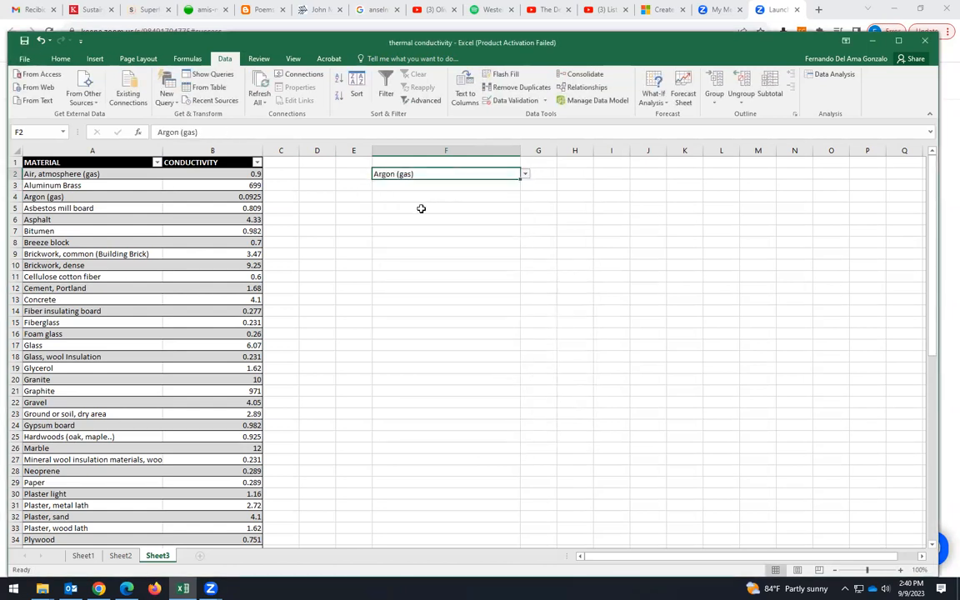
{"action": "left_click", "coordinate": [525, 173]}
{"action": "left_click", "coordinate": [421, 205]}
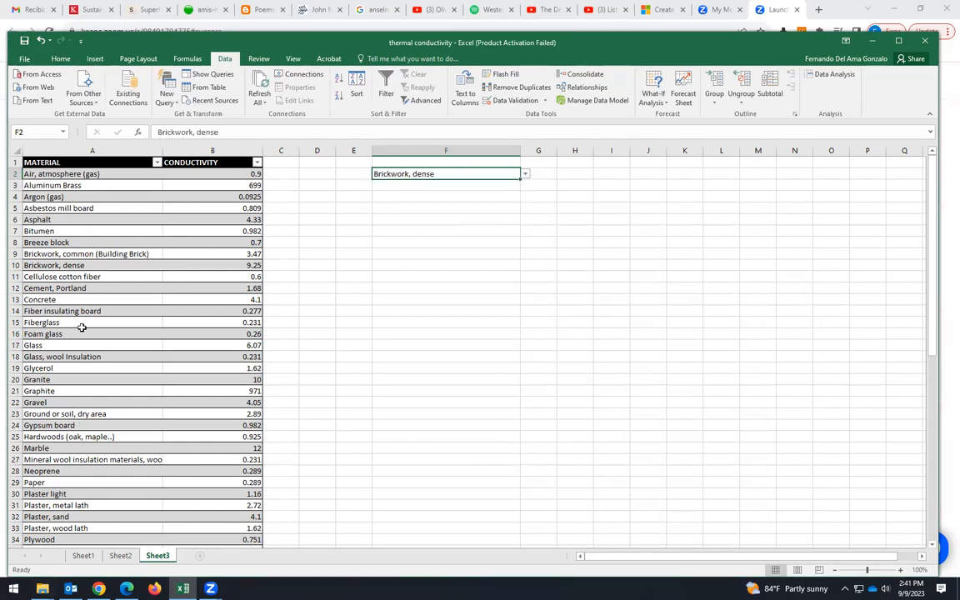
- Copy cell F2's dropdown and value down through cell F11
{"action": "scroll", "coordinate": [116, 290], "scroll_direction": "down", "scroll_amount": 4}
{"action": "scroll", "coordinate": [116, 291], "scroll_direction": "down", "scroll_amount": 4}
{"action": "scroll", "coordinate": [116, 250], "scroll_direction": "up", "scroll_amount": 8}
{"action": "left_click", "coordinate": [64, 161]}
{"action": "scroll", "coordinate": [97, 250], "scroll_direction": "down", "scroll_amount": 17}
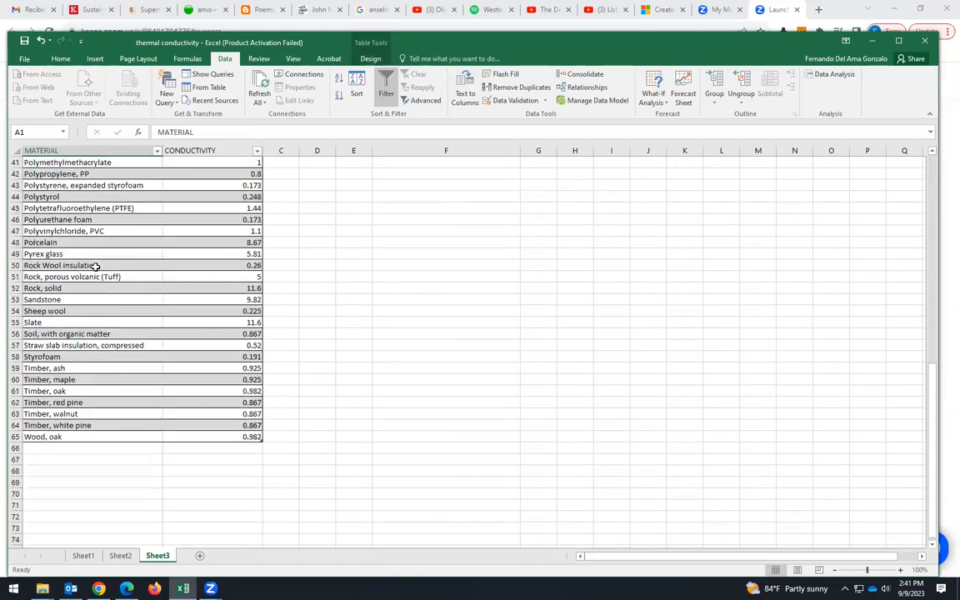
{"action": "scroll", "coordinate": [140, 367], "scroll_direction": "up", "scroll_amount": 17}
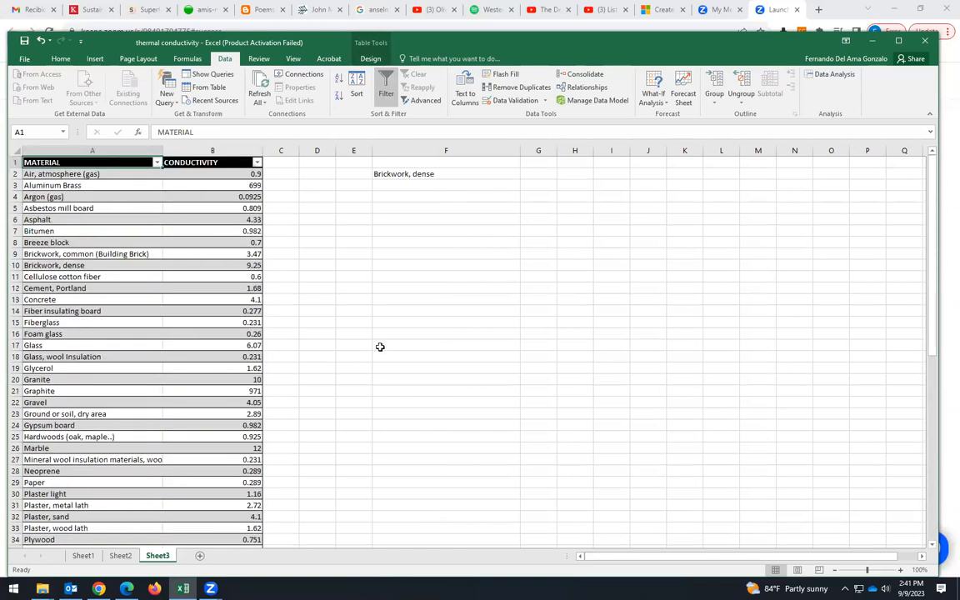
{"action": "left_click", "coordinate": [472, 174]}
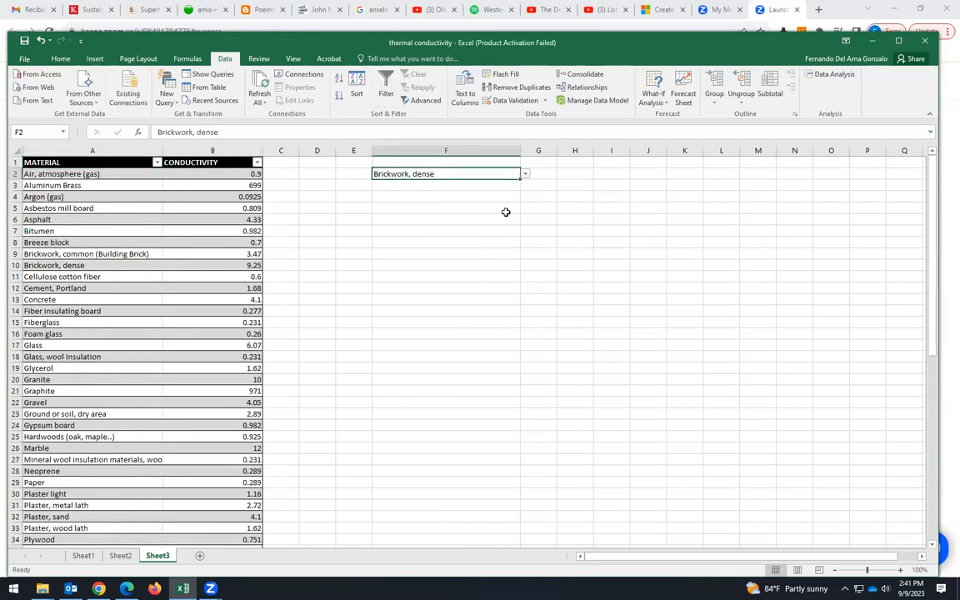
{"action": "left_click", "coordinate": [503, 226]}
{"action": "left_click", "coordinate": [498, 175]}
{"action": "left_click_drag", "start_coordinate": [519, 178], "coordinate": [467, 359]}
{"action": "left_click", "coordinate": [467, 359]}
{"action": "left_click", "coordinate": [512, 175]}
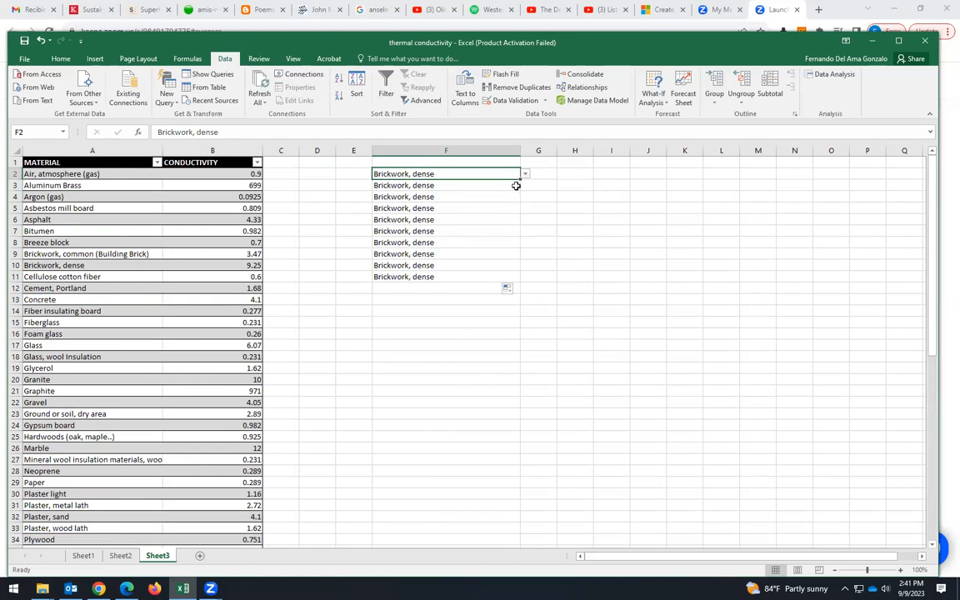
- Choose Cement, Portland in F3, Fiber insulating board in F5 and Cellulose cotton fiber in F7 from their dropdowns
{"action": "left_click", "coordinate": [484, 187]}
{"action": "left_click", "coordinate": [525, 185]}
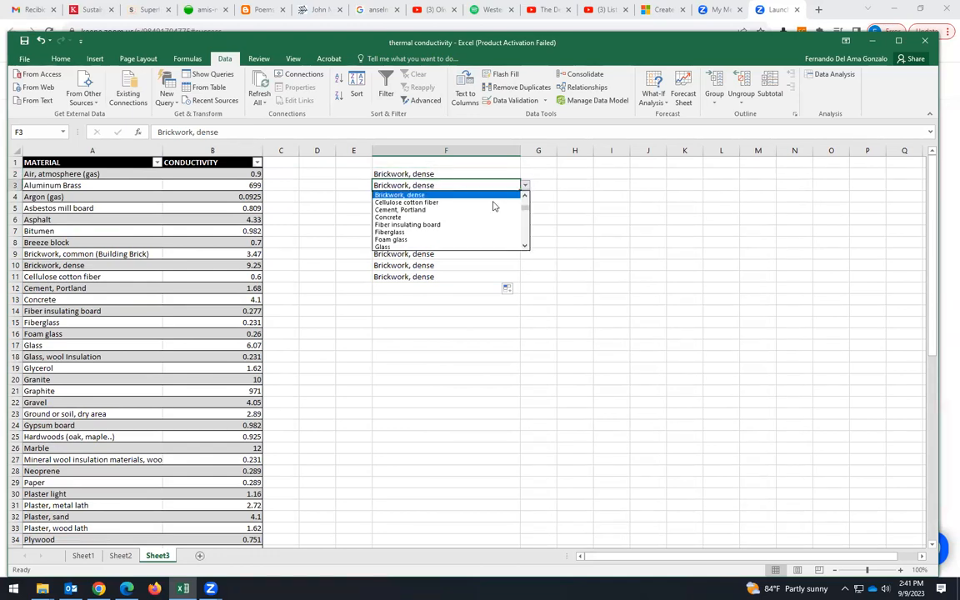
{"action": "left_click", "coordinate": [459, 209]}
{"action": "key", "text": "Down"}
{"action": "key", "text": "Down"}
{"action": "left_click", "coordinate": [525, 208]}
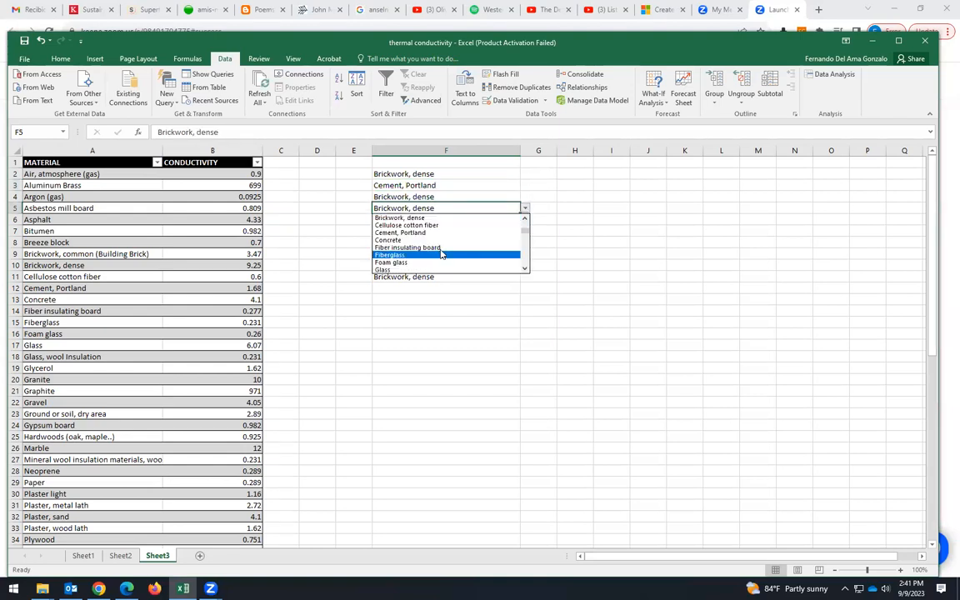
{"action": "left_click", "coordinate": [495, 256]}
{"action": "key", "text": "Down"}
{"action": "key", "text": "Down"}
{"action": "left_click", "coordinate": [525, 230]}
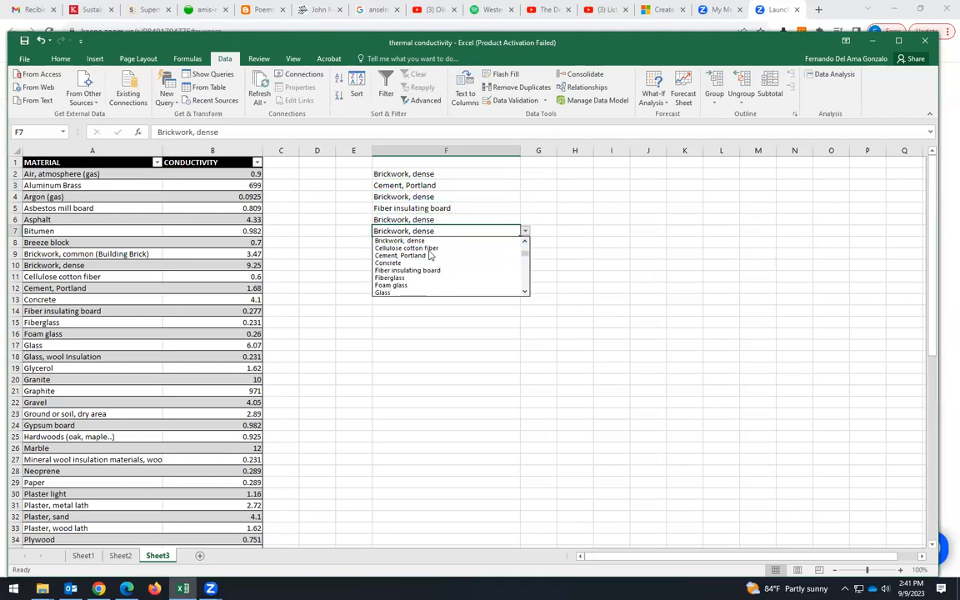
{"action": "left_click", "coordinate": [431, 248]}
{"action": "left_click", "coordinate": [439, 311]}
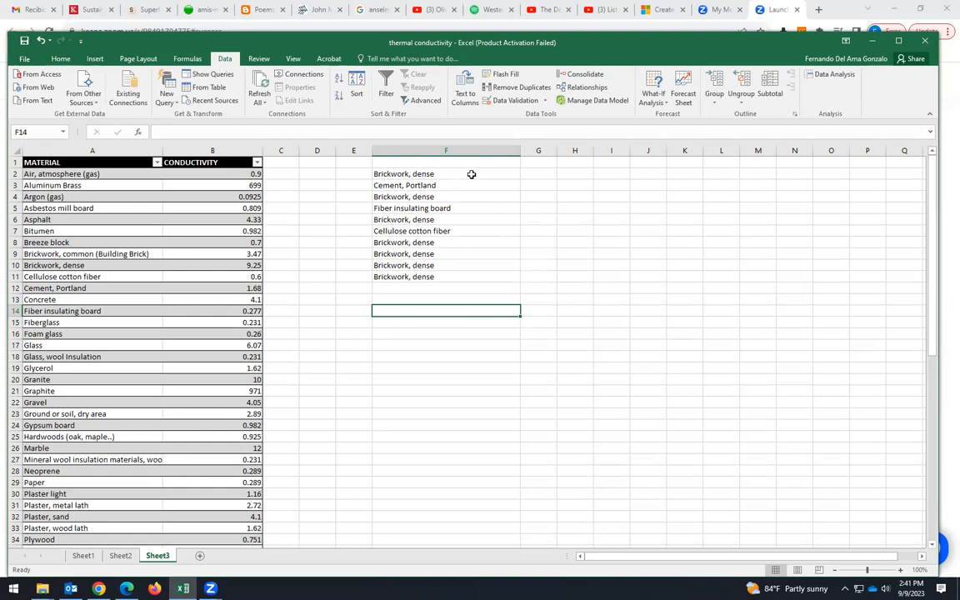
- Change cell F2 to Cement, Portland using its dropdown
{"action": "left_click", "coordinate": [434, 549]}
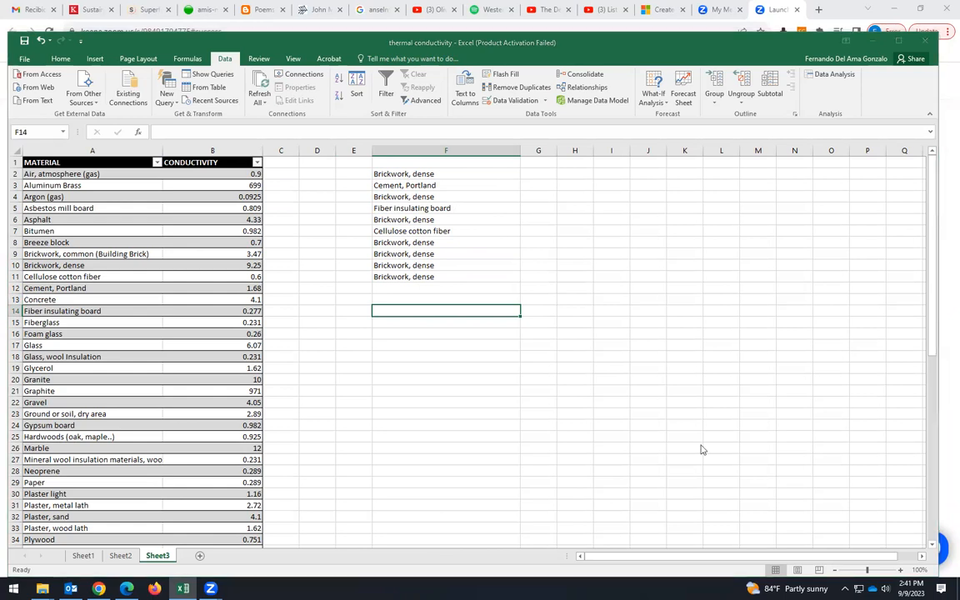
{"action": "left_click", "coordinate": [540, 175]}
{"action": "left_click", "coordinate": [510, 174]}
{"action": "left_click", "coordinate": [525, 174]}
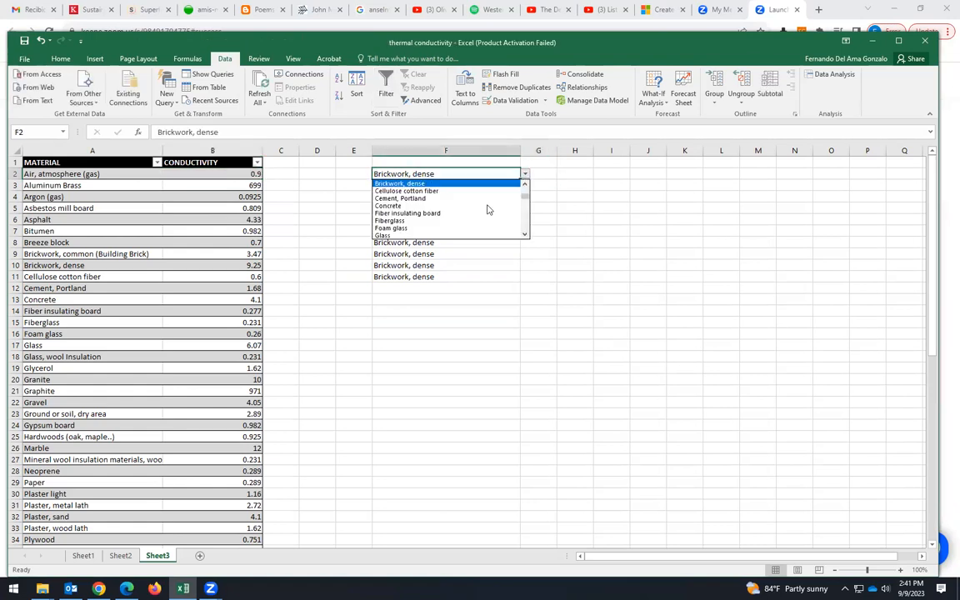
{"action": "left_click", "coordinate": [417, 200]}
{"action": "left_click", "coordinate": [543, 174]}
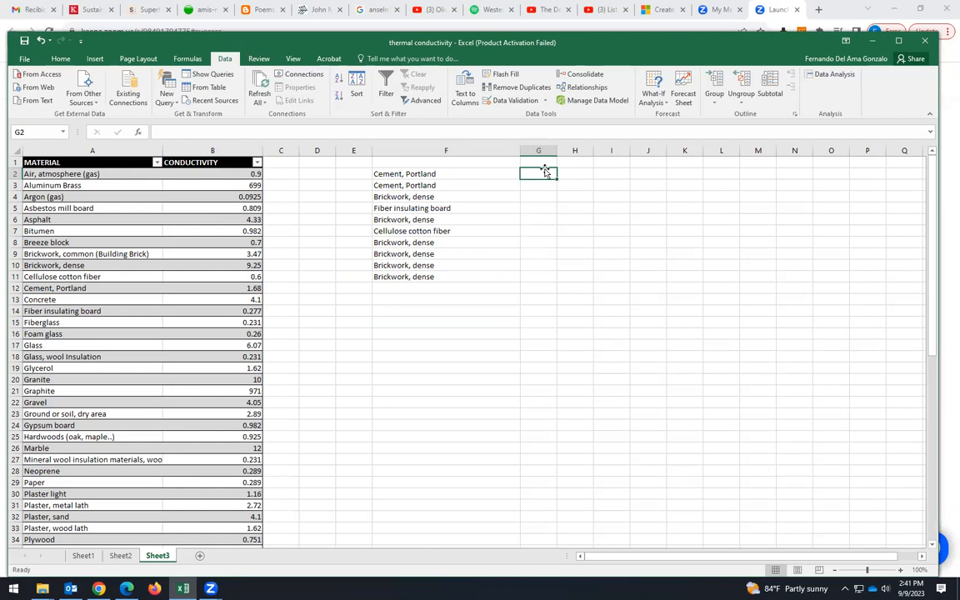
{"action": "left_click", "coordinate": [139, 134]}
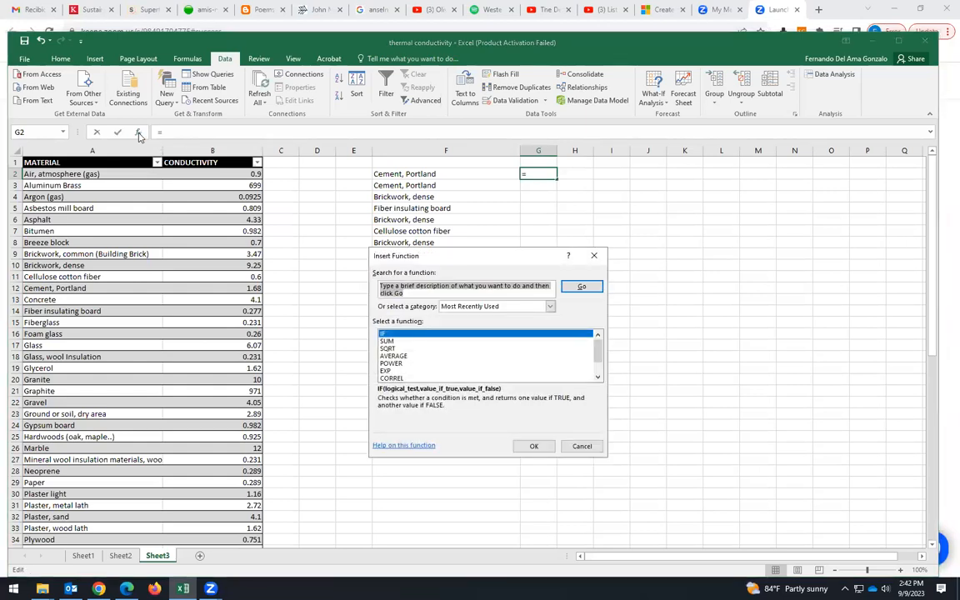
{"action": "type", "text": "SUM"}
{"action": "left_click", "coordinate": [581, 446]}
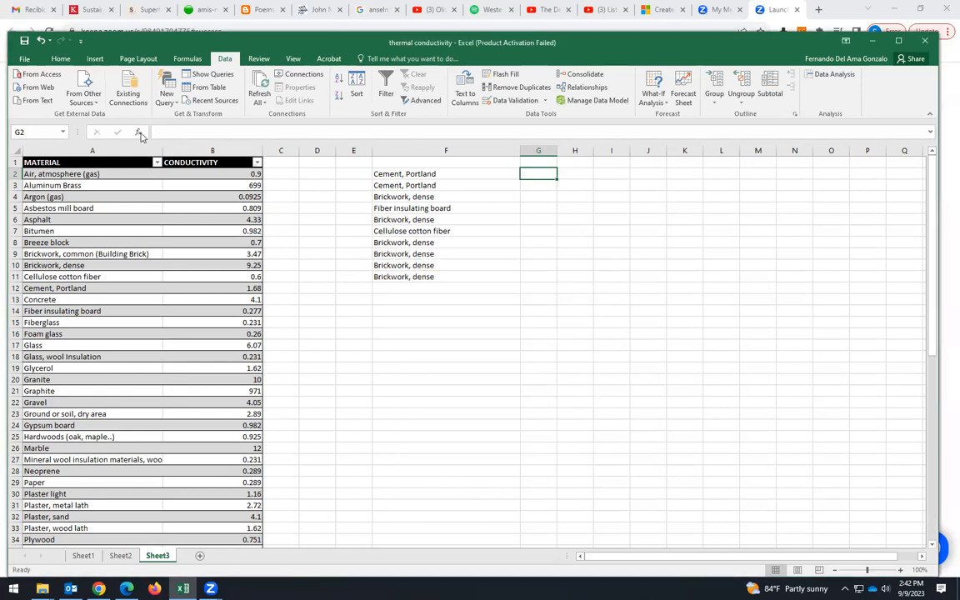
- Start a SUMIFS formula in G2 using the Sheet3!CONDUCTIVITY named range as the sum range
{"action": "type", "text": "="}
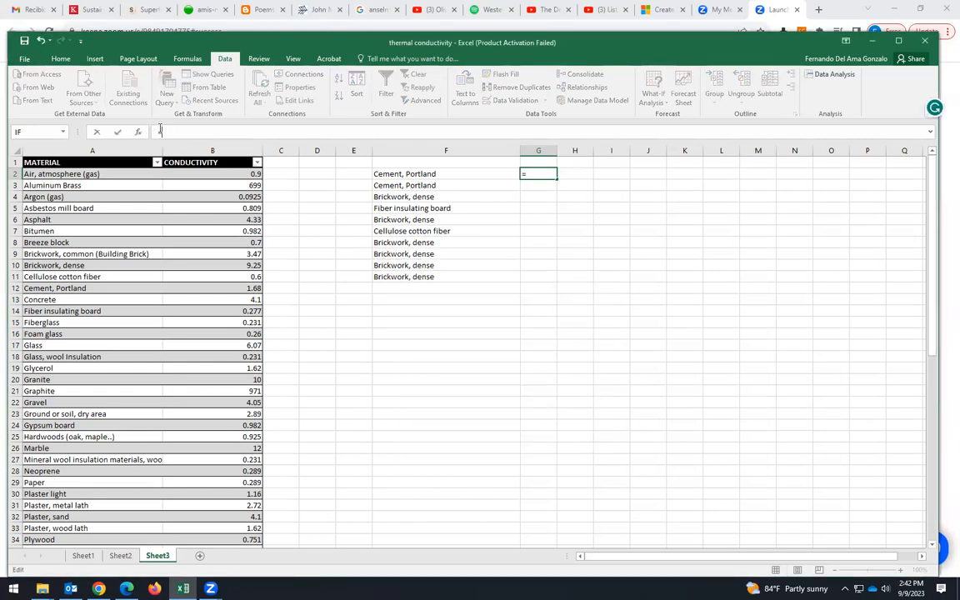
{"action": "type", "text": "SUM"}
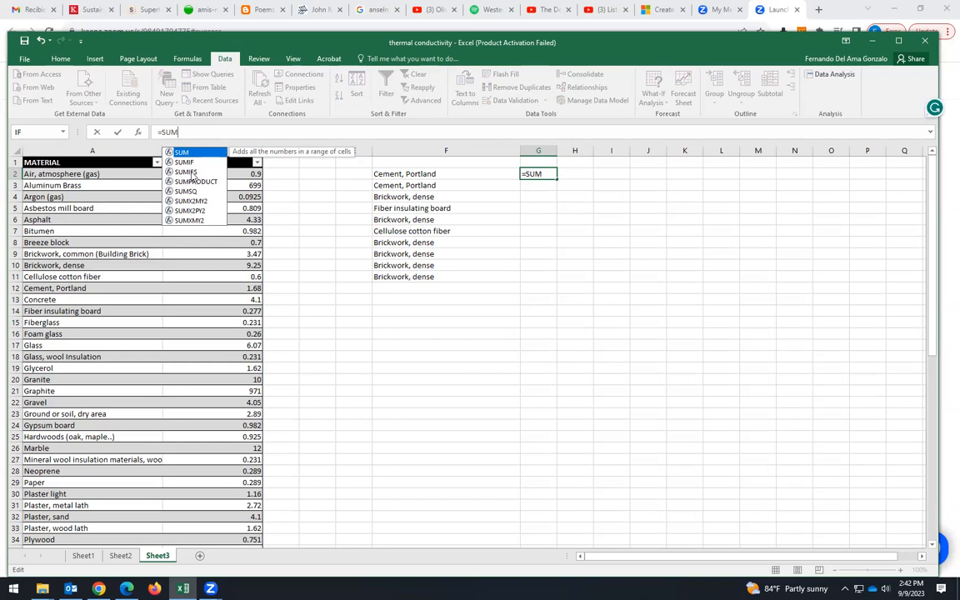
{"action": "left_click", "coordinate": [191, 173]}
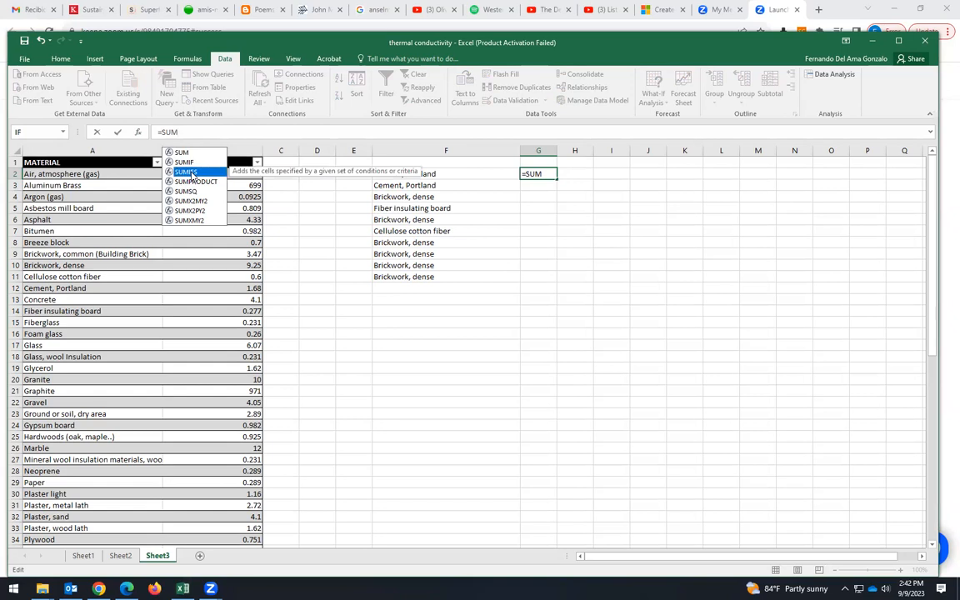
{"action": "double_click", "coordinate": [190, 173]}
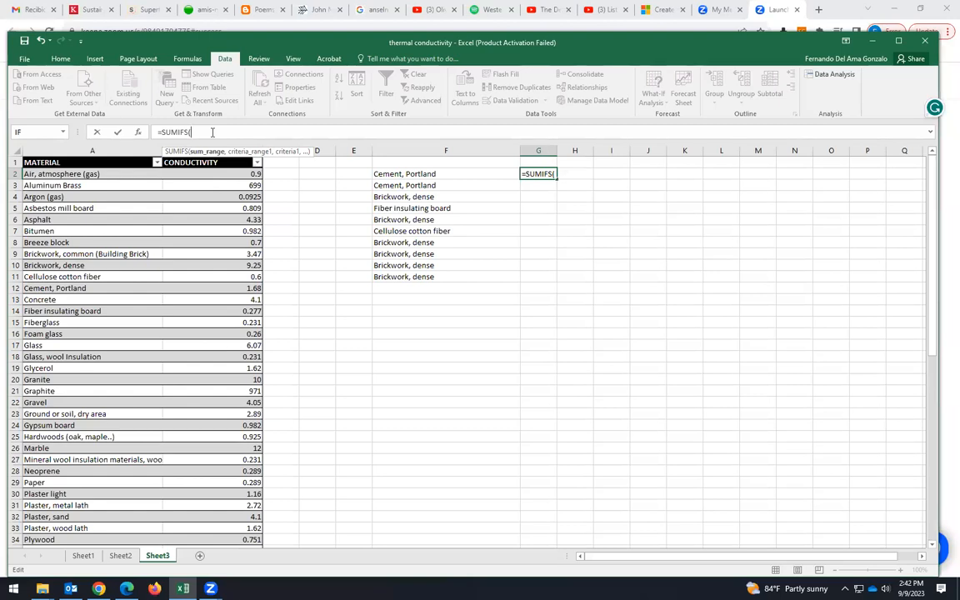
{"action": "type", "text": "CONDUCTIVITY"}
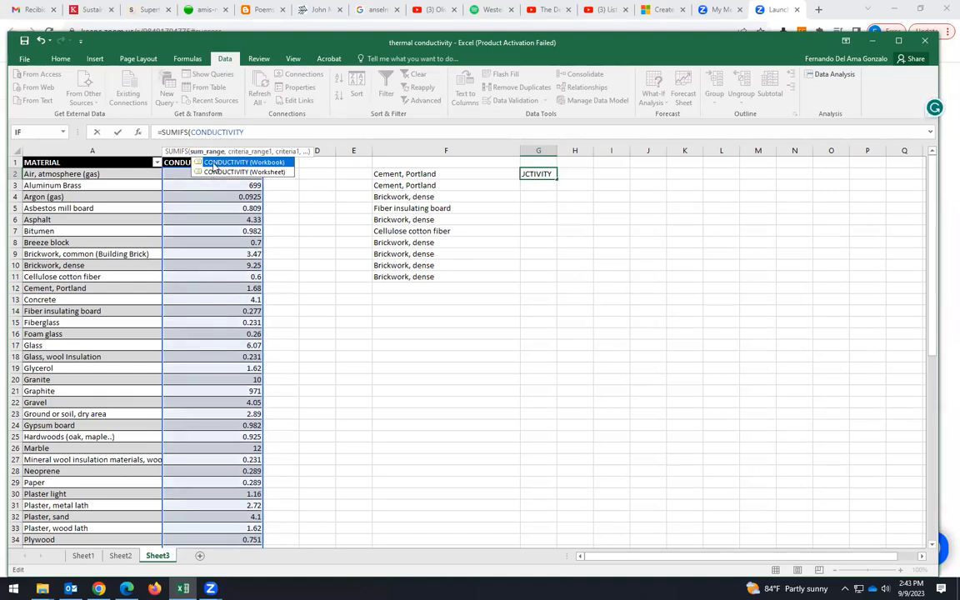
{"action": "double_click", "coordinate": [212, 162]}
{"action": "left_click_drag", "start_coordinate": [351, 130], "coordinate": [194, 133]}
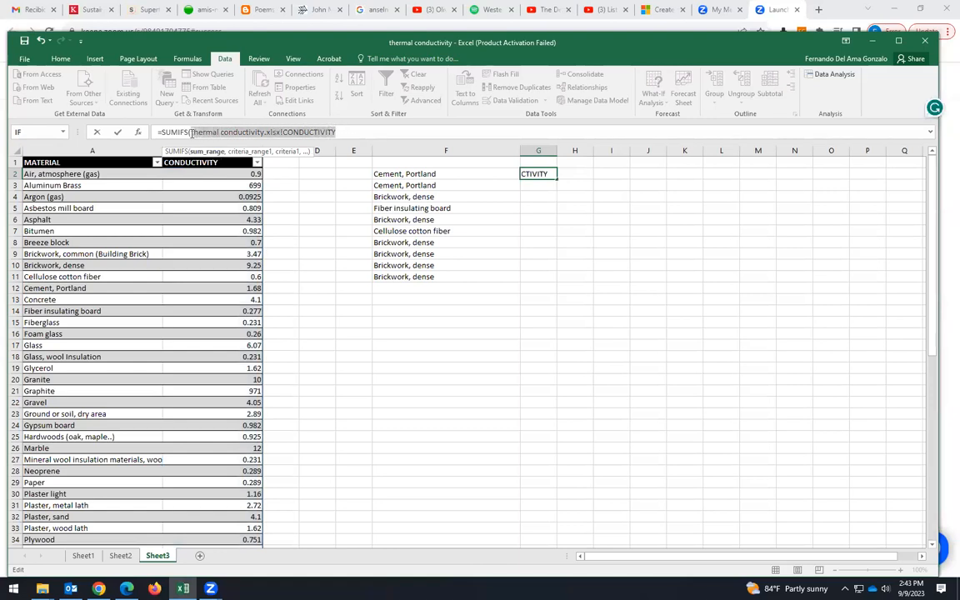
{"action": "key", "text": "BackSpace"}
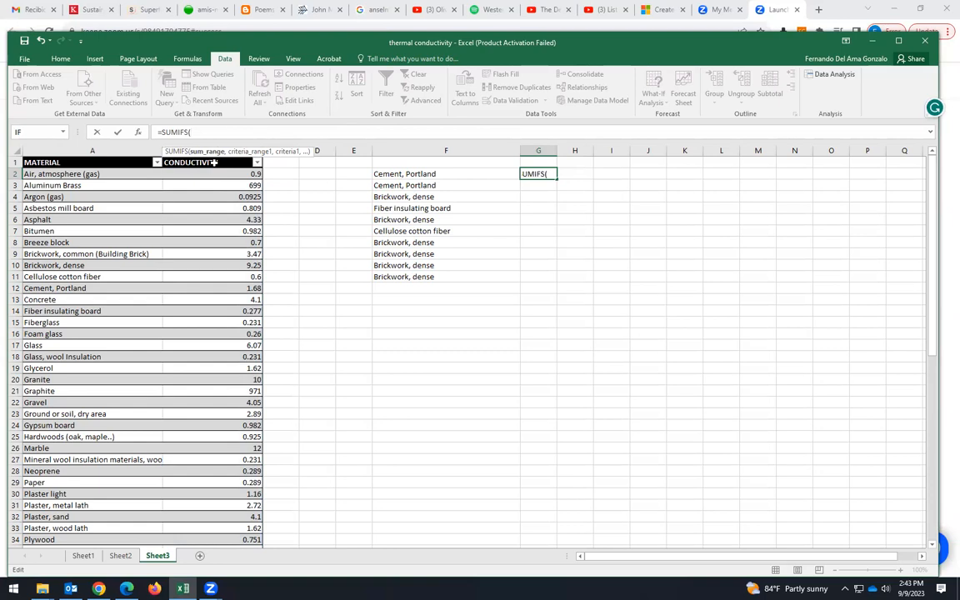
{"action": "left_click", "coordinate": [215, 163]}
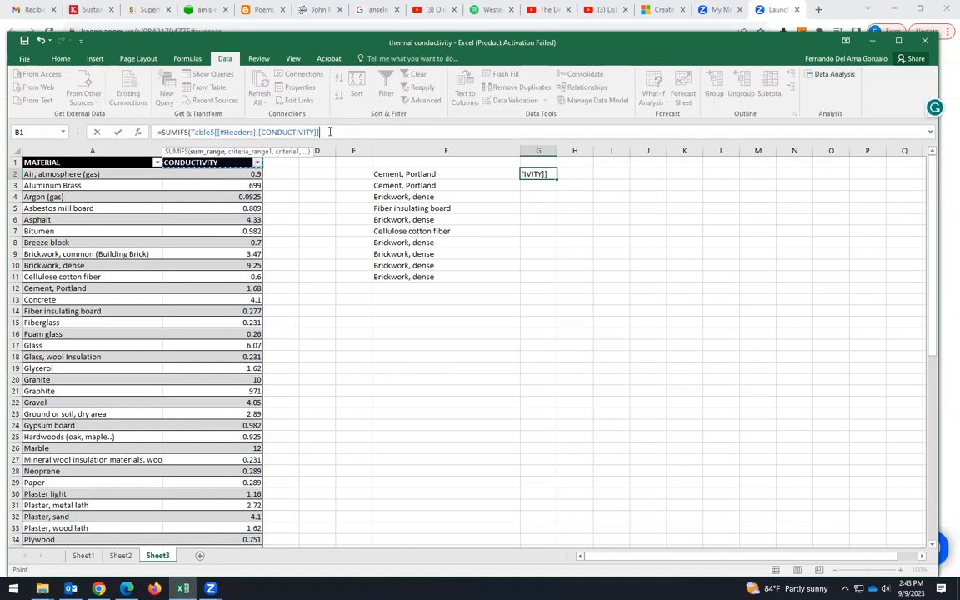
{"action": "left_click_drag", "start_coordinate": [326, 132], "coordinate": [190, 132]}
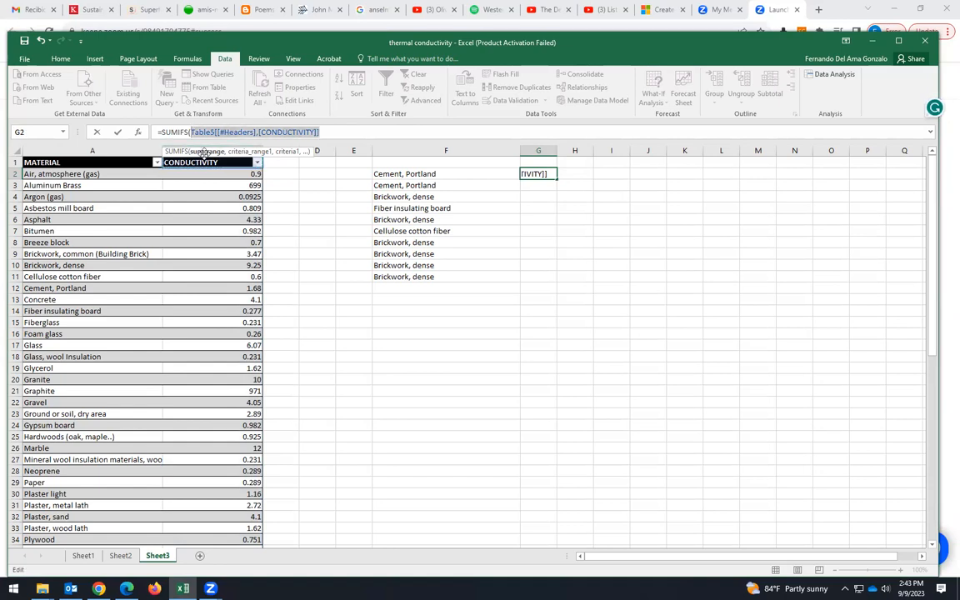
{"action": "type", "text": "CONDUCTI"}
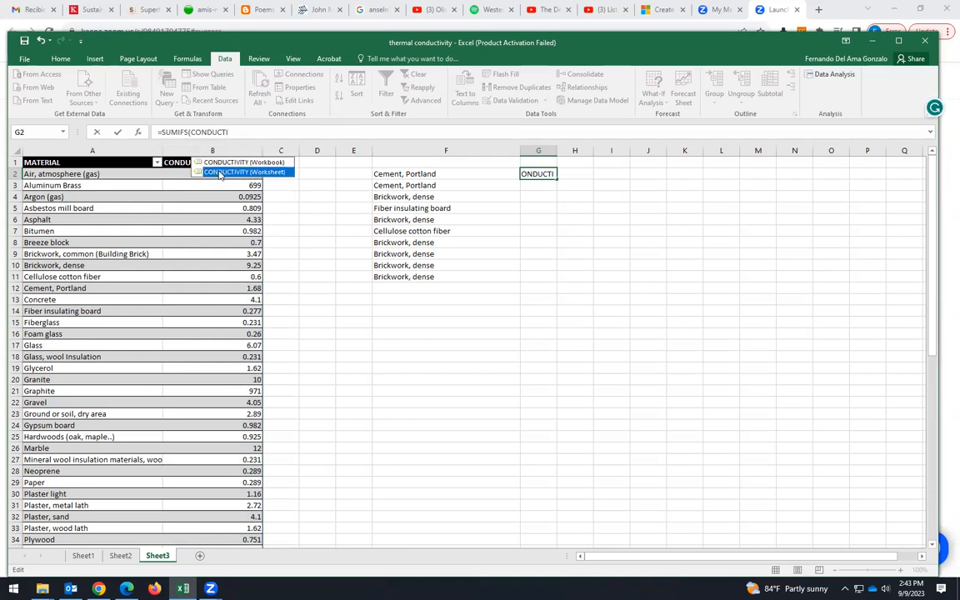
{"action": "double_click", "coordinate": [221, 172]}
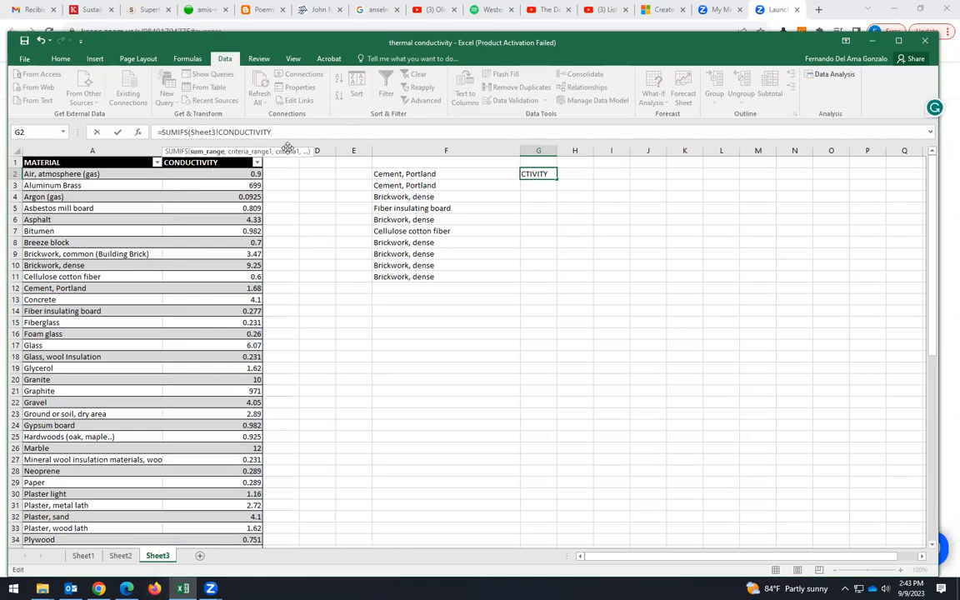
- Complete the formula with Sheet3!MATERIAL as criteria range and F2 as criteria, then enter it
{"action": "type", "text": ","}
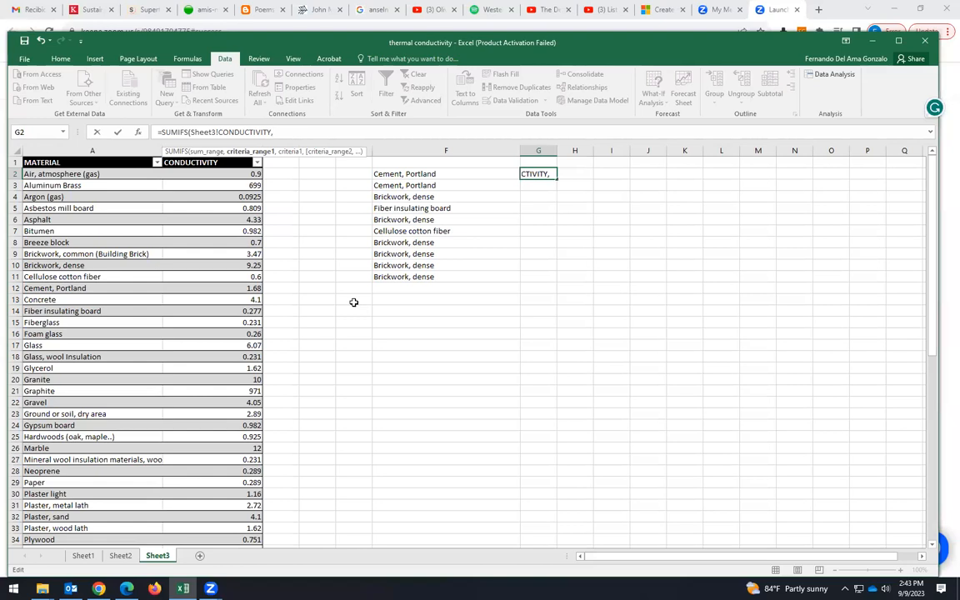
{"action": "type", "text": "MATERI"}
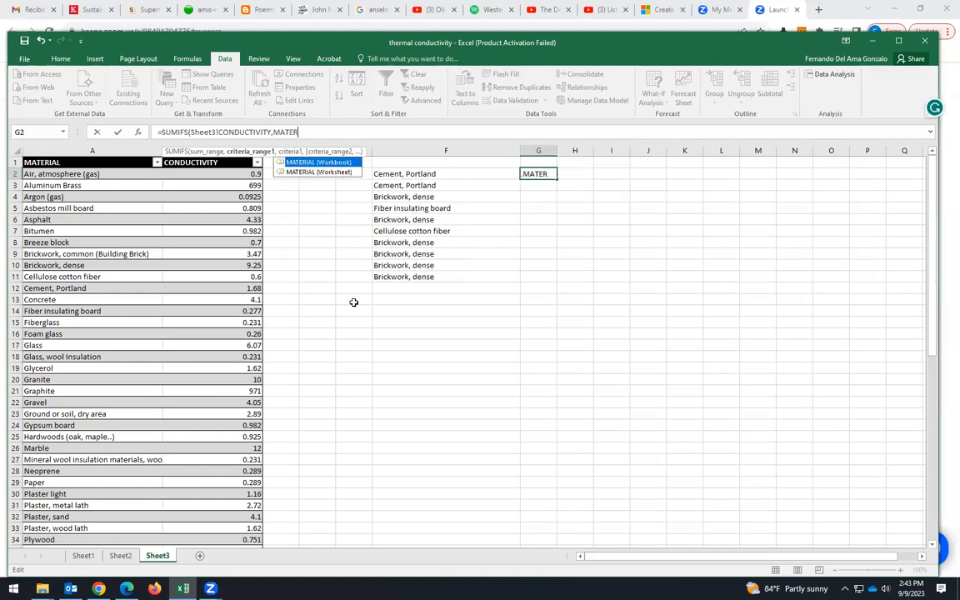
{"action": "double_click", "coordinate": [325, 172]}
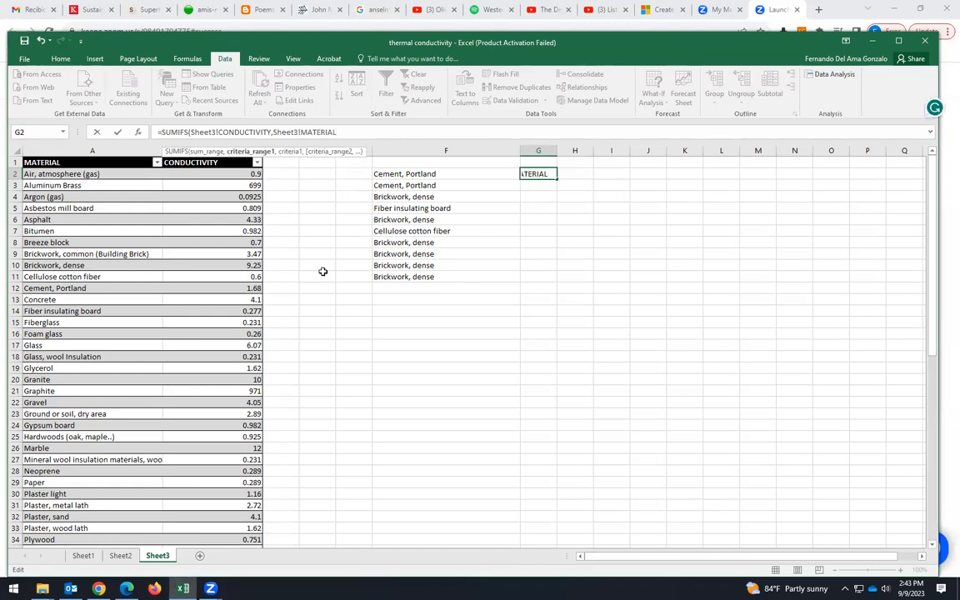
{"action": "type", "text": ","}
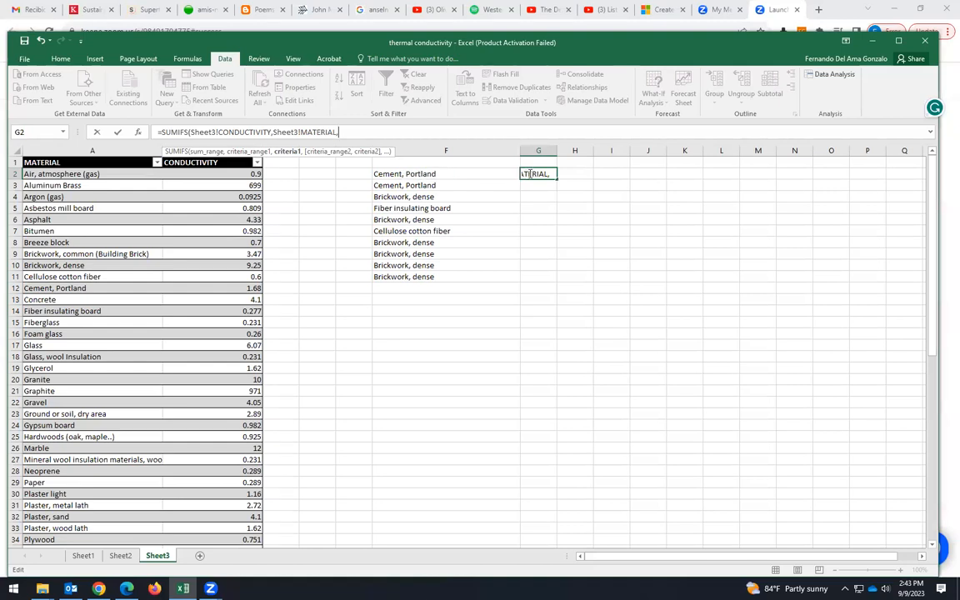
{"action": "left_click", "coordinate": [435, 173]}
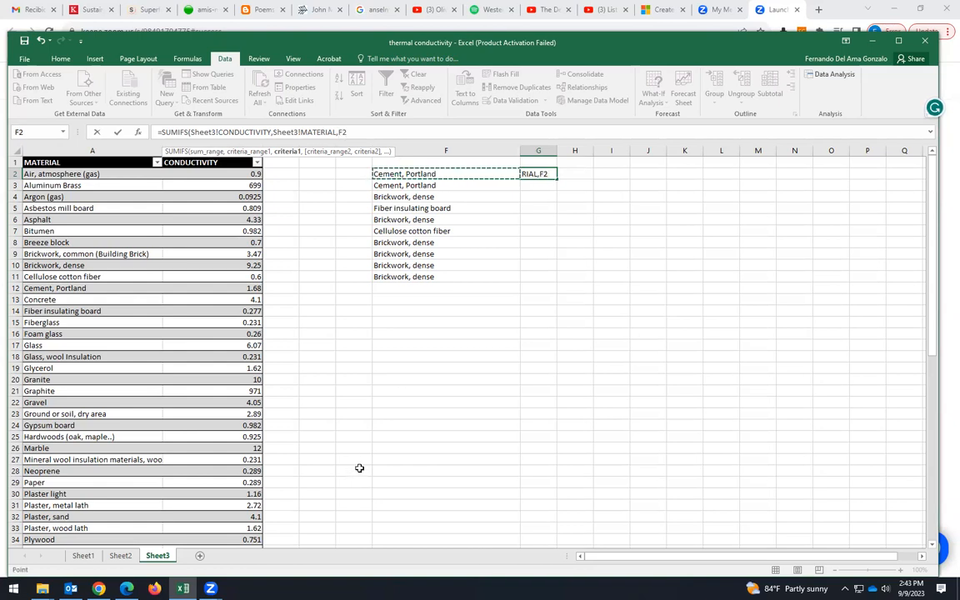
{"action": "type", "text": ")"}
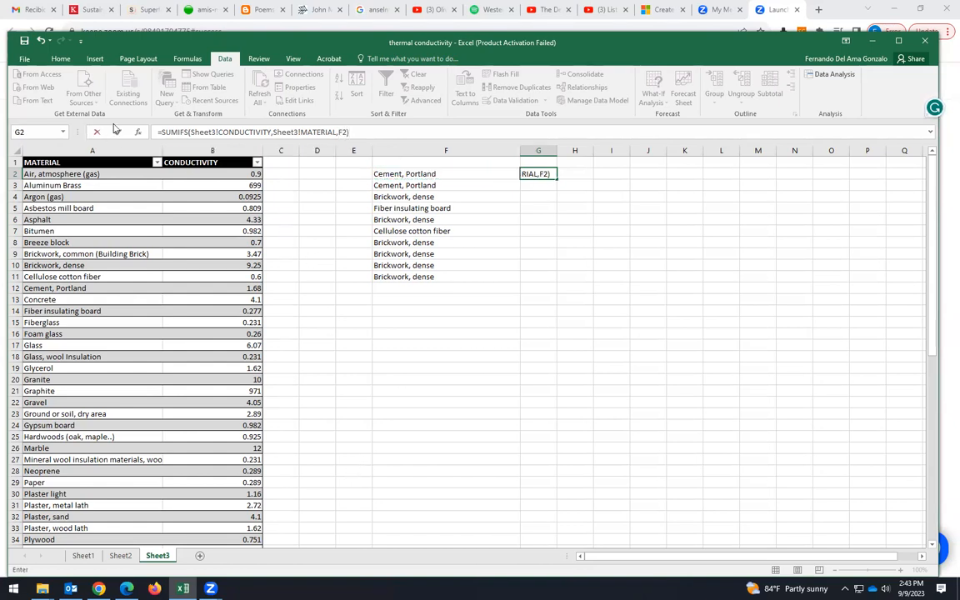
{"action": "key", "text": "Return"}
{"action": "left_click", "coordinate": [575, 355]}
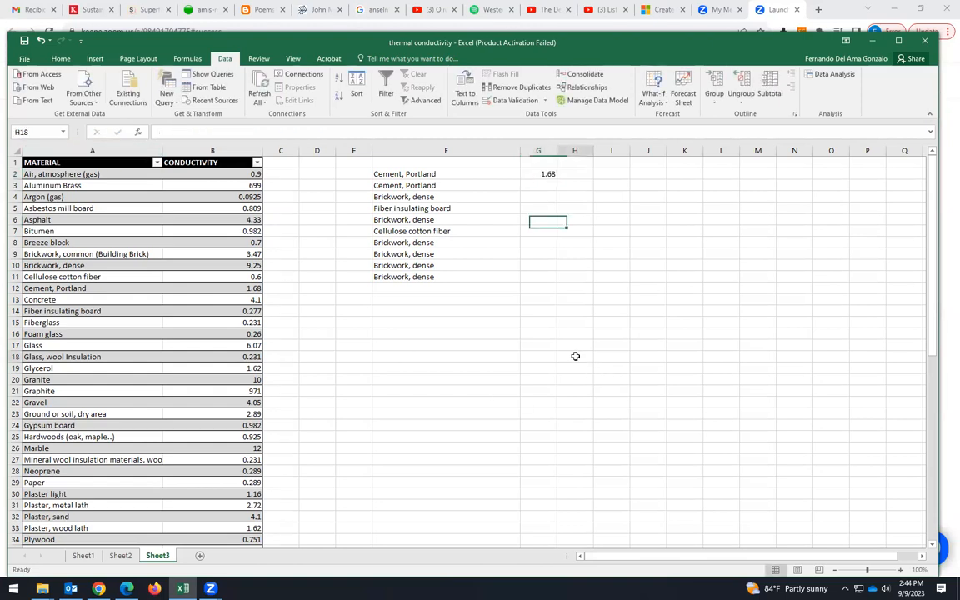
- Set F2 to Fiberglass from its dropdown and locate Fiberglass's conductivity in the source table
{"action": "left_click", "coordinate": [400, 173]}
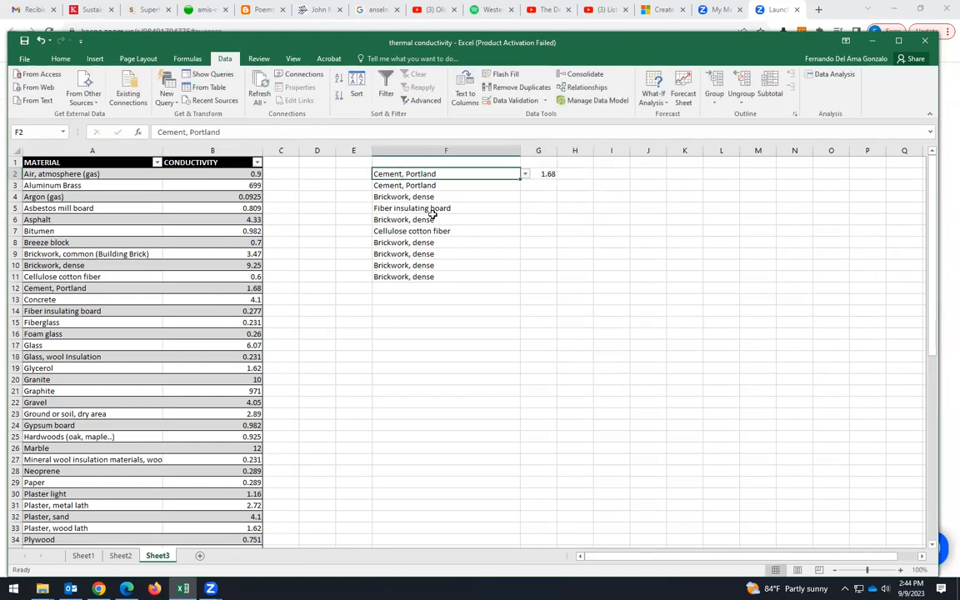
{"action": "left_click", "coordinate": [525, 173]}
{"action": "left_click", "coordinate": [412, 206]}
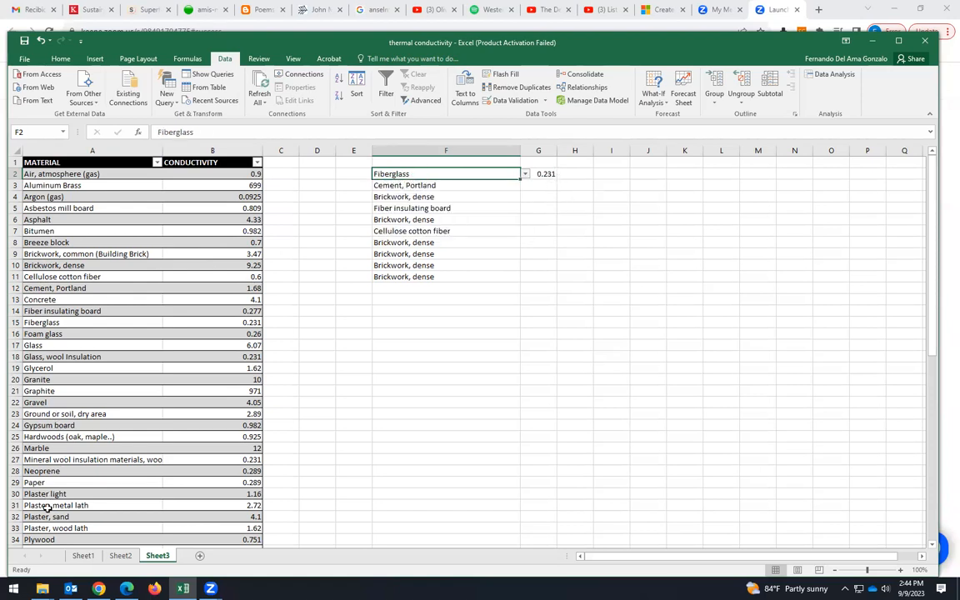
{"action": "scroll", "coordinate": [55, 482], "scroll_direction": "down", "scroll_amount": 2}
{"action": "scroll", "coordinate": [55, 373], "scroll_direction": "up", "scroll_amount": 2}
{"action": "left_click", "coordinate": [36, 322]}
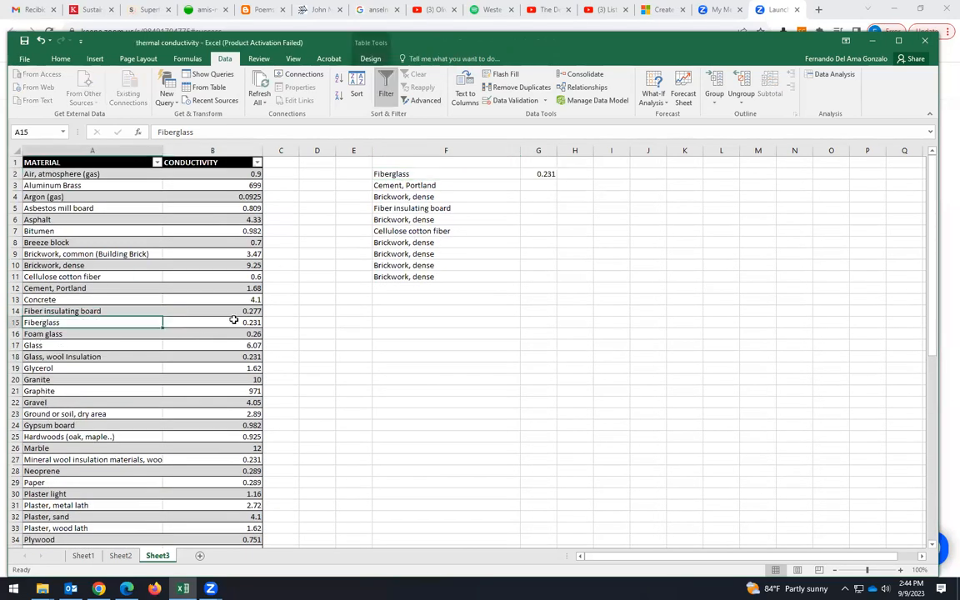
{"action": "left_click", "coordinate": [235, 321]}
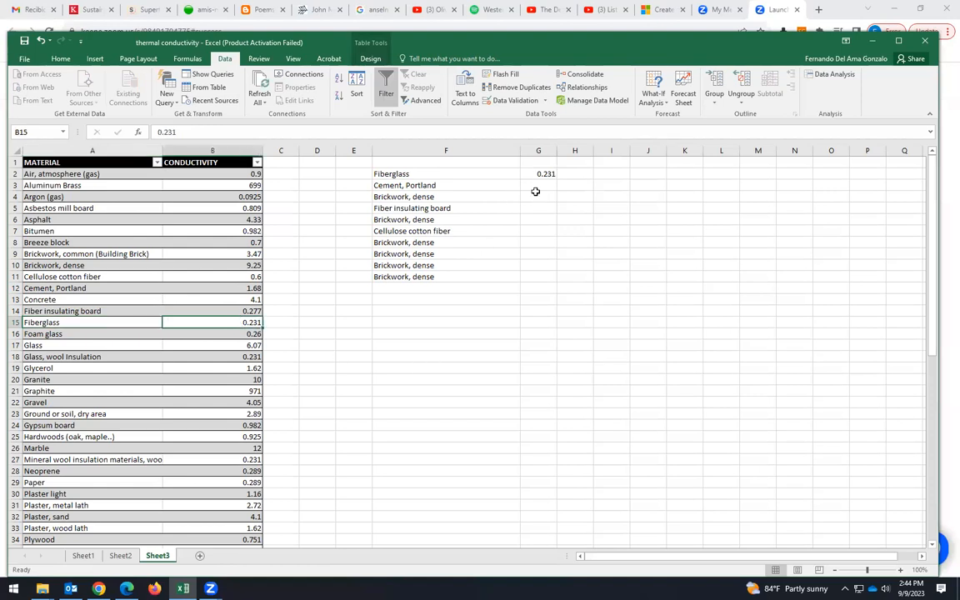
- Fill G2's SUMIFS formula down through G11
{"action": "left_click", "coordinate": [550, 176]}
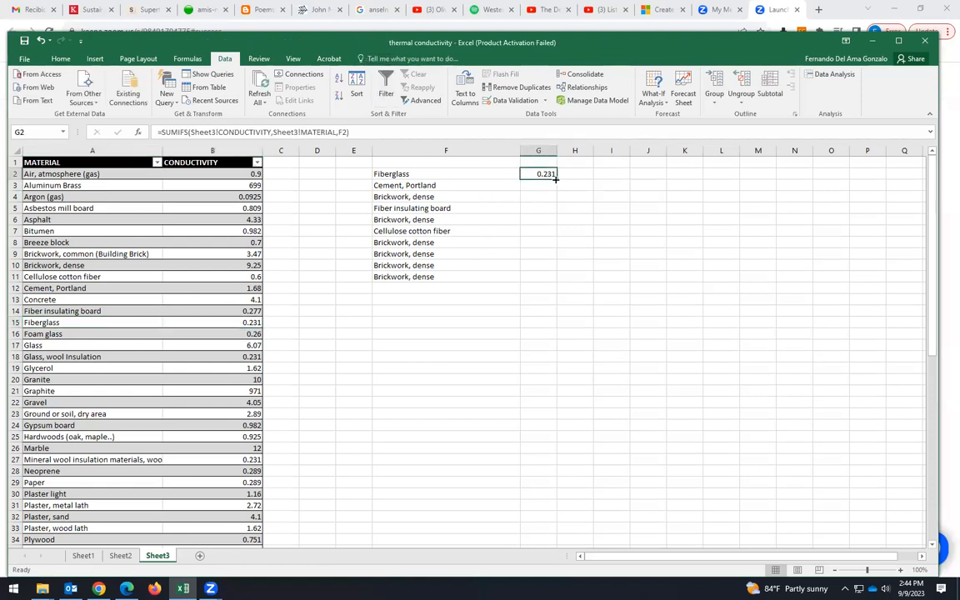
{"action": "left_click_drag", "start_coordinate": [555, 177], "coordinate": [551, 281]}
{"action": "left_click", "coordinate": [621, 266]}
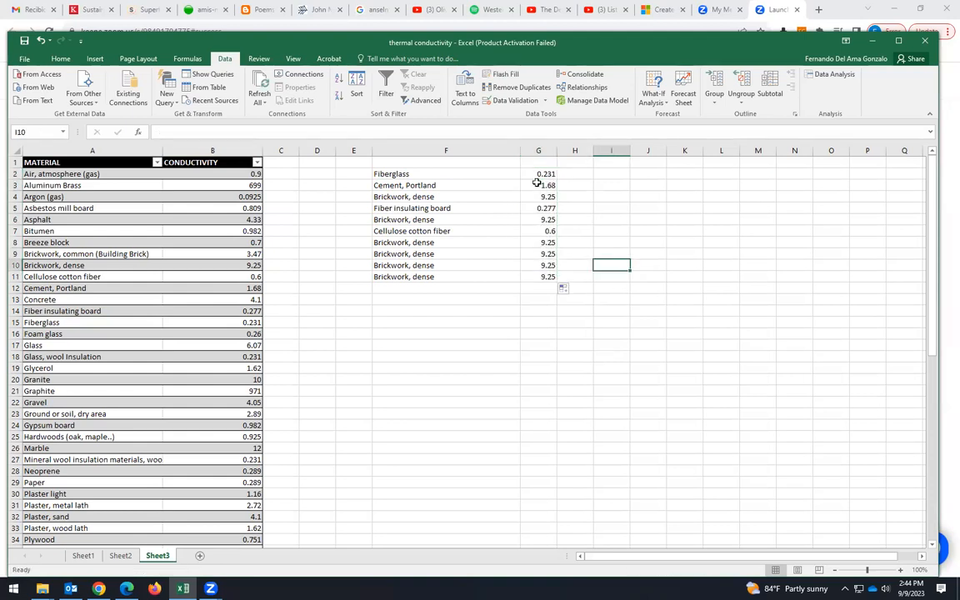
- Change F11 to Air, atmosphere (gas) using its dropdown
{"action": "left_click", "coordinate": [496, 277]}
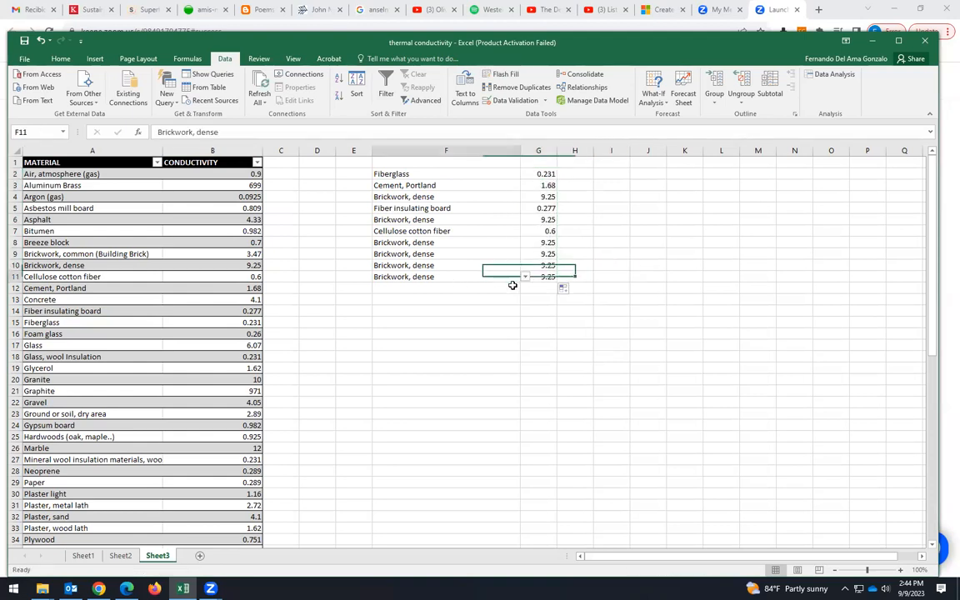
{"action": "left_click", "coordinate": [524, 279]}
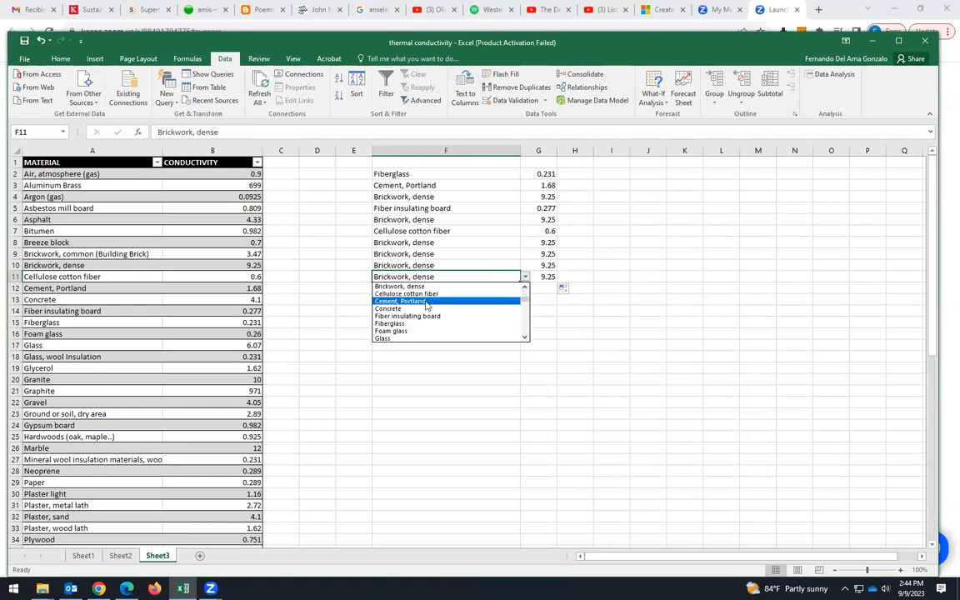
{"action": "left_click_drag", "start_coordinate": [525, 299], "coordinate": [525, 287]}
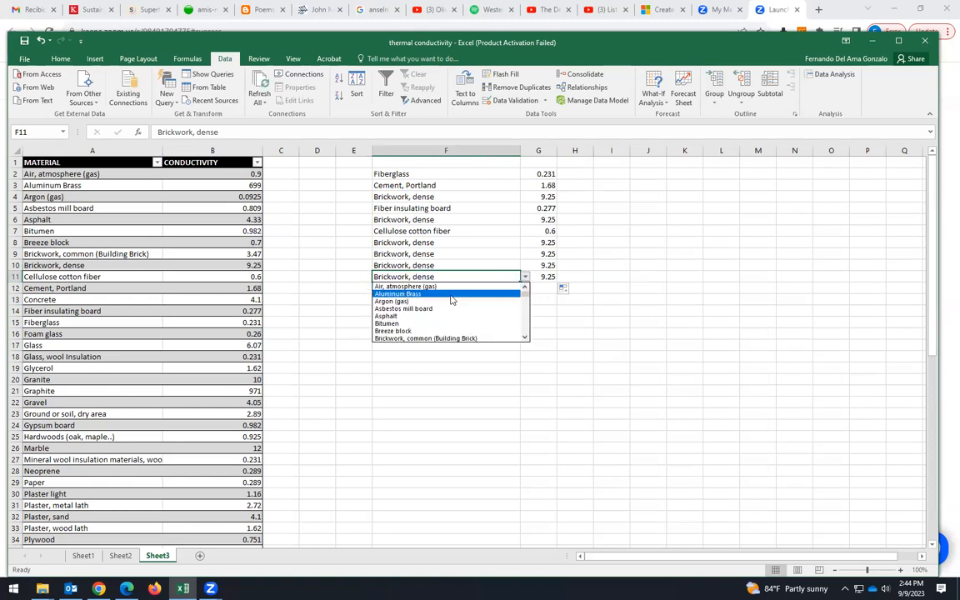
{"action": "left_click", "coordinate": [425, 287]}
{"action": "left_click", "coordinate": [533, 323]}
{"action": "left_click", "coordinate": [547, 275]}
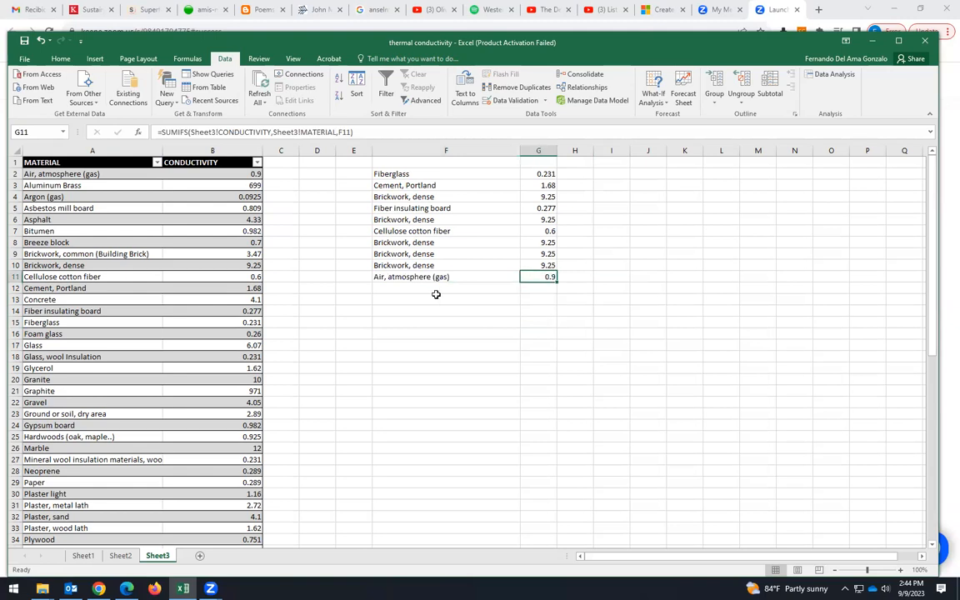
- Inspect the SUMIFS formula in G2 in the formula bar
{"action": "left_click", "coordinate": [239, 173]}
{"action": "left_click", "coordinate": [551, 332]}
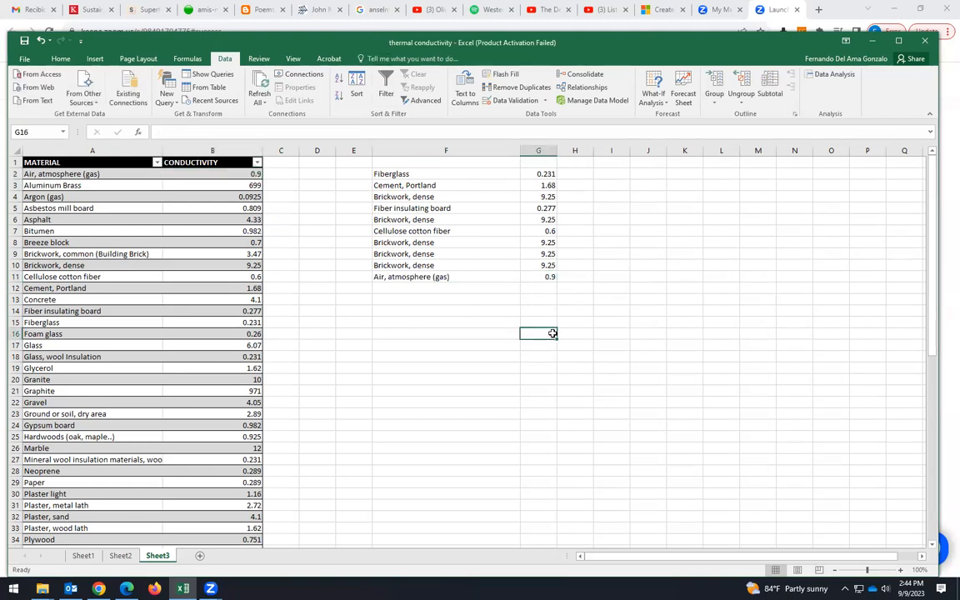
{"action": "left_click", "coordinate": [540, 175]}
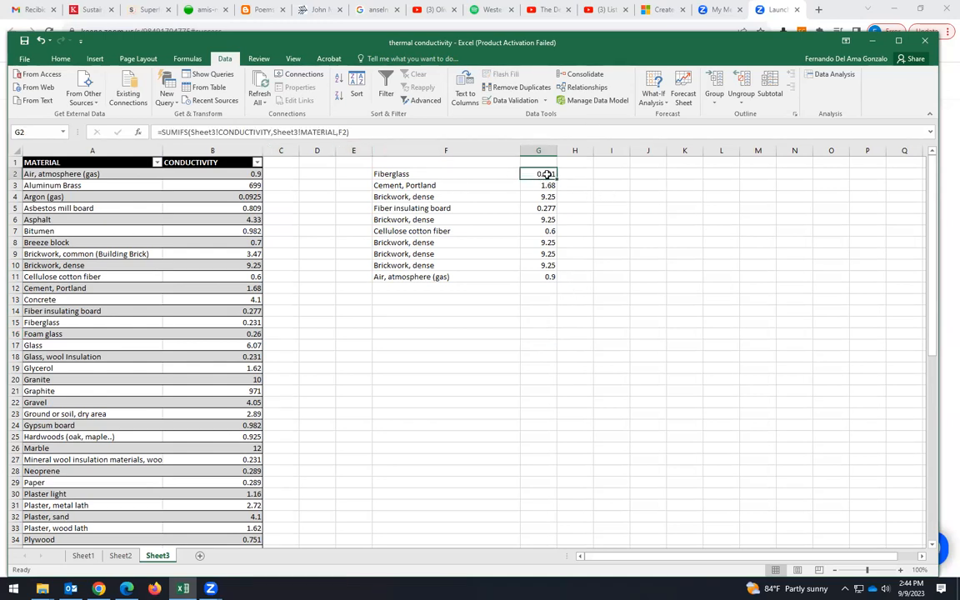
{"action": "left_click", "coordinate": [161, 132]}
{"action": "left_click_drag", "start_coordinate": [161, 132], "coordinate": [190, 139]}
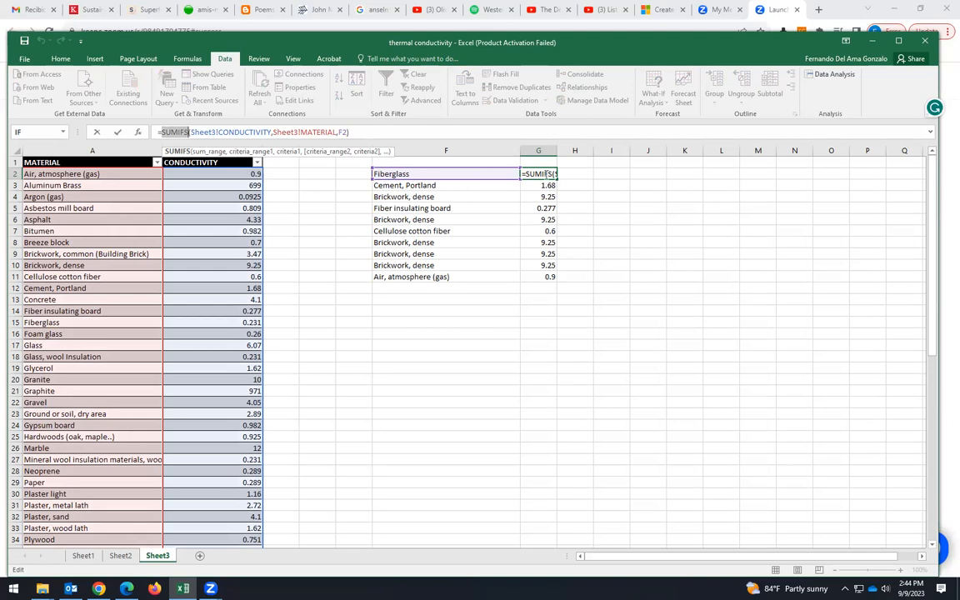
{"action": "key", "text": "ctrl+Return"}
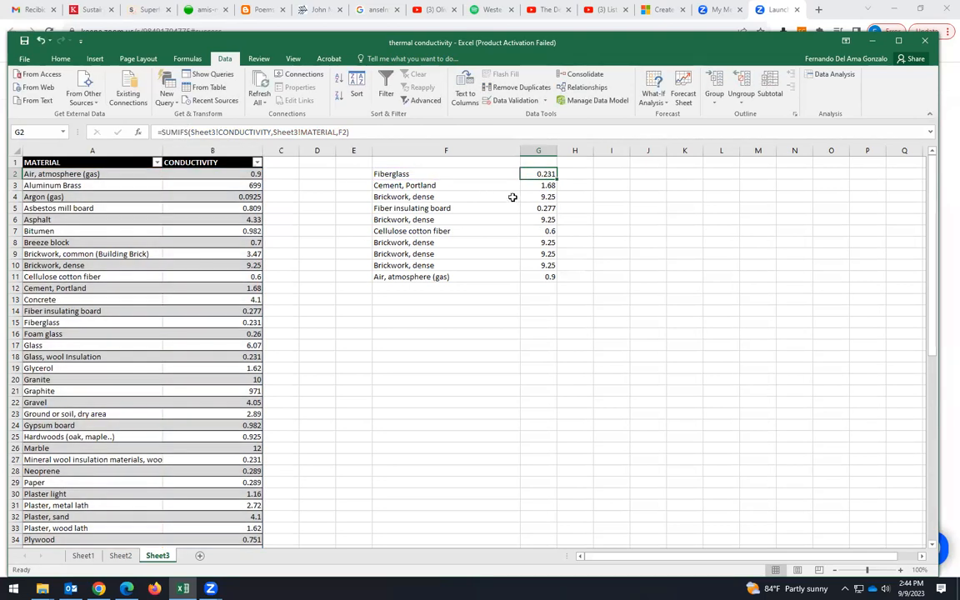